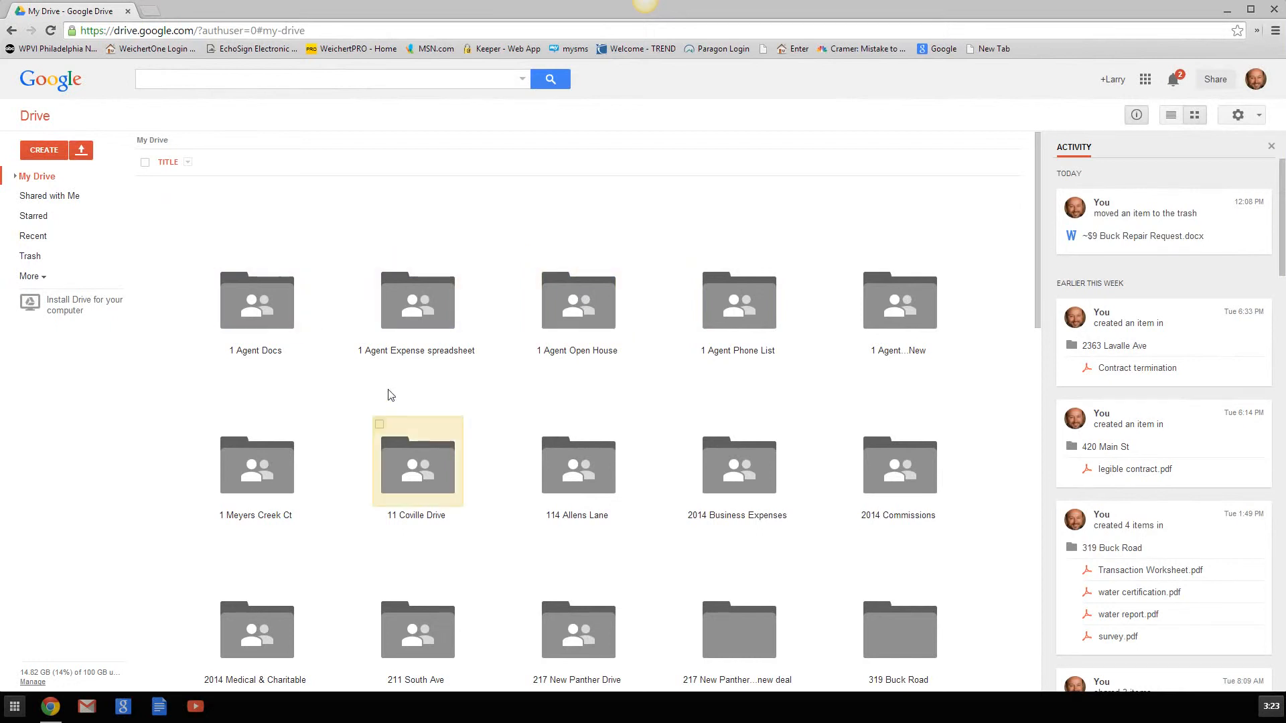
- Scroll down the My Drive folder grid until the address-named property folder is visible
scroll(330, 387, "down", 5)
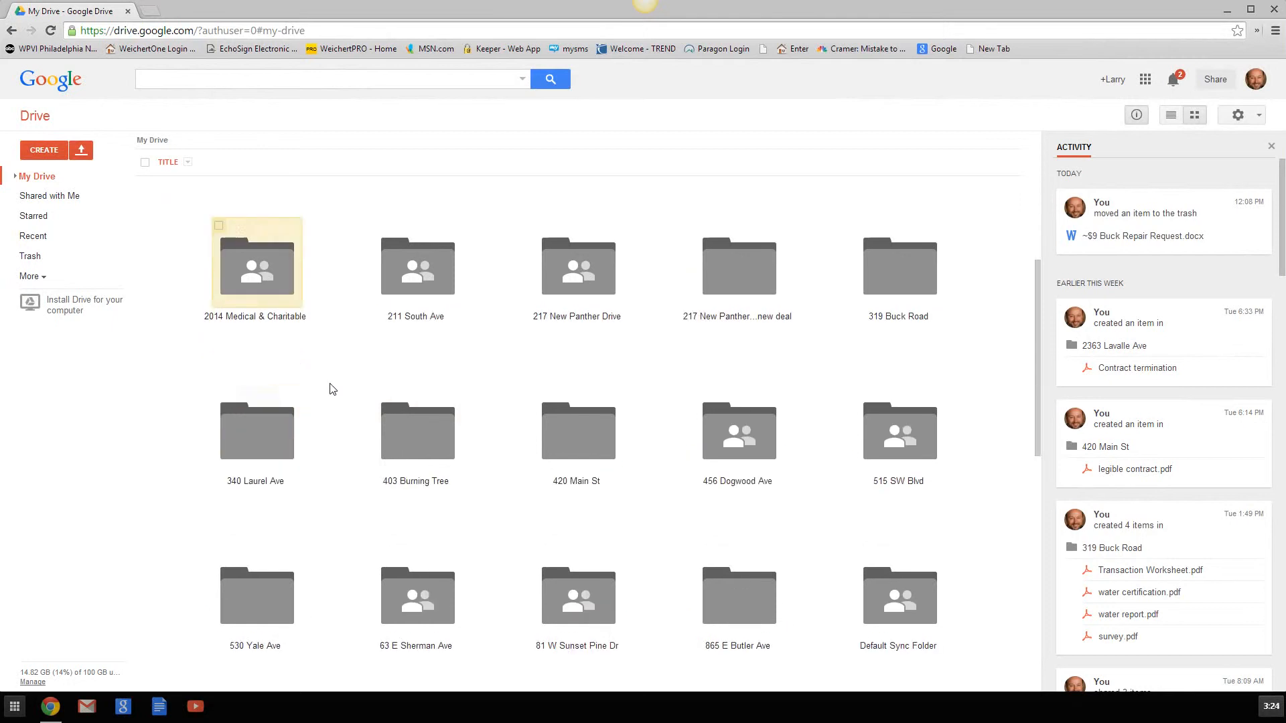
scroll(330, 387, "down", 3)
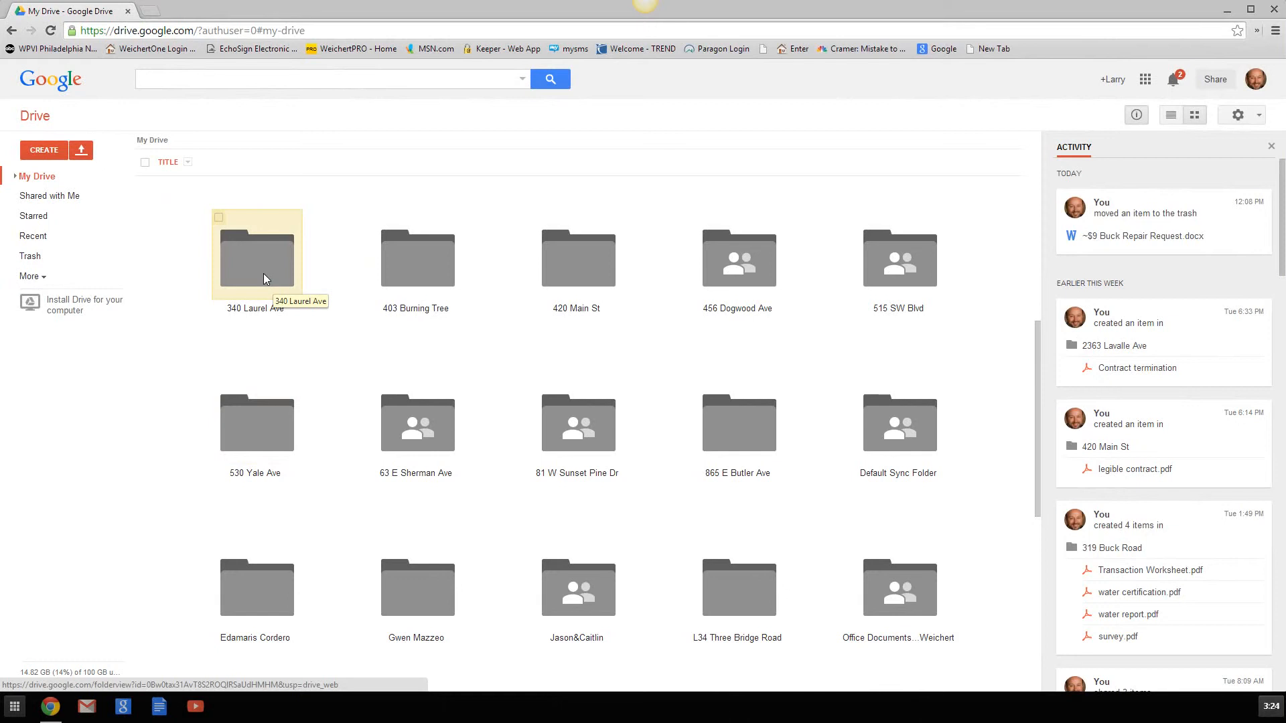
- Open the property folder's sharing settings through its right-click Share... submenu
right_click(264, 274)
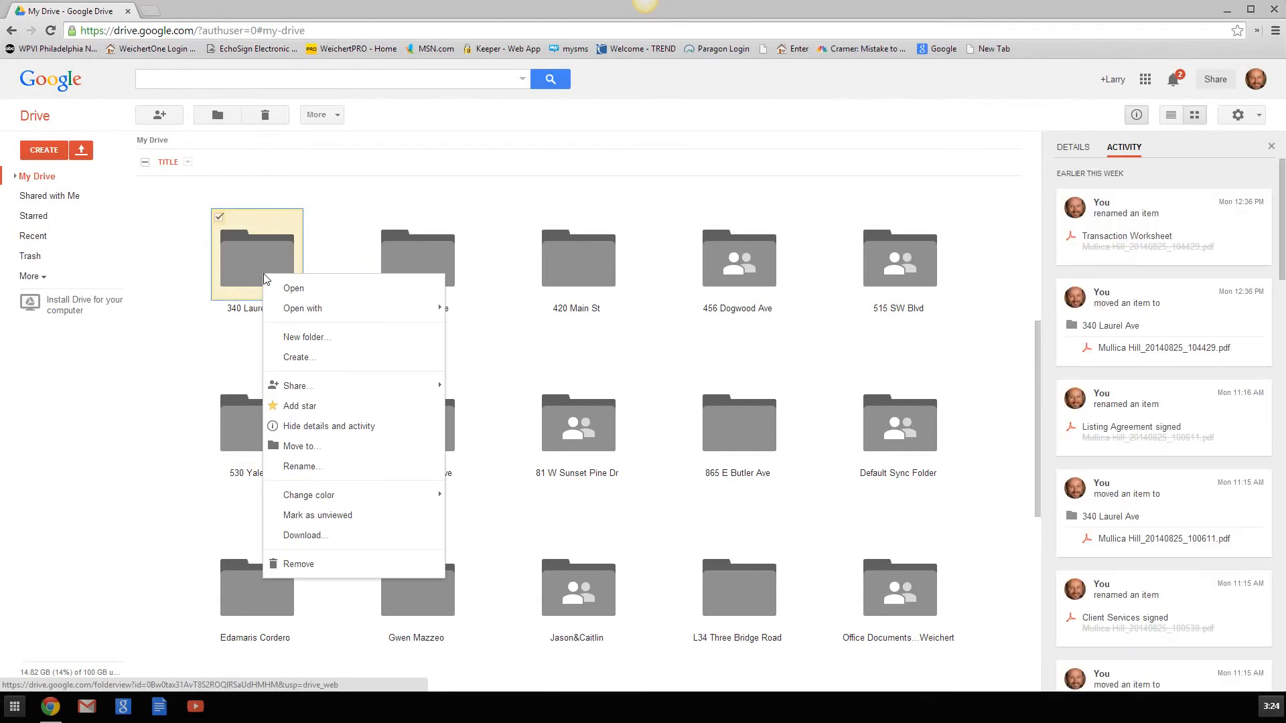
mouse_move(308, 389)
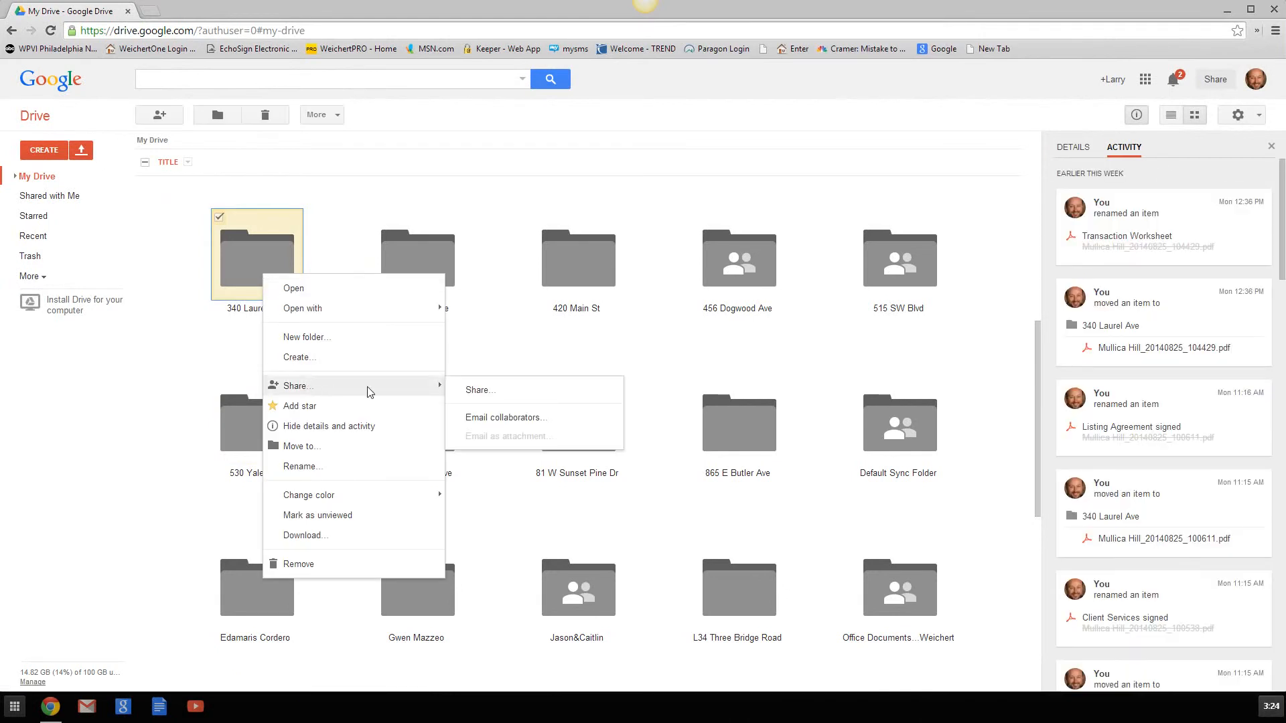
left_click(473, 418)
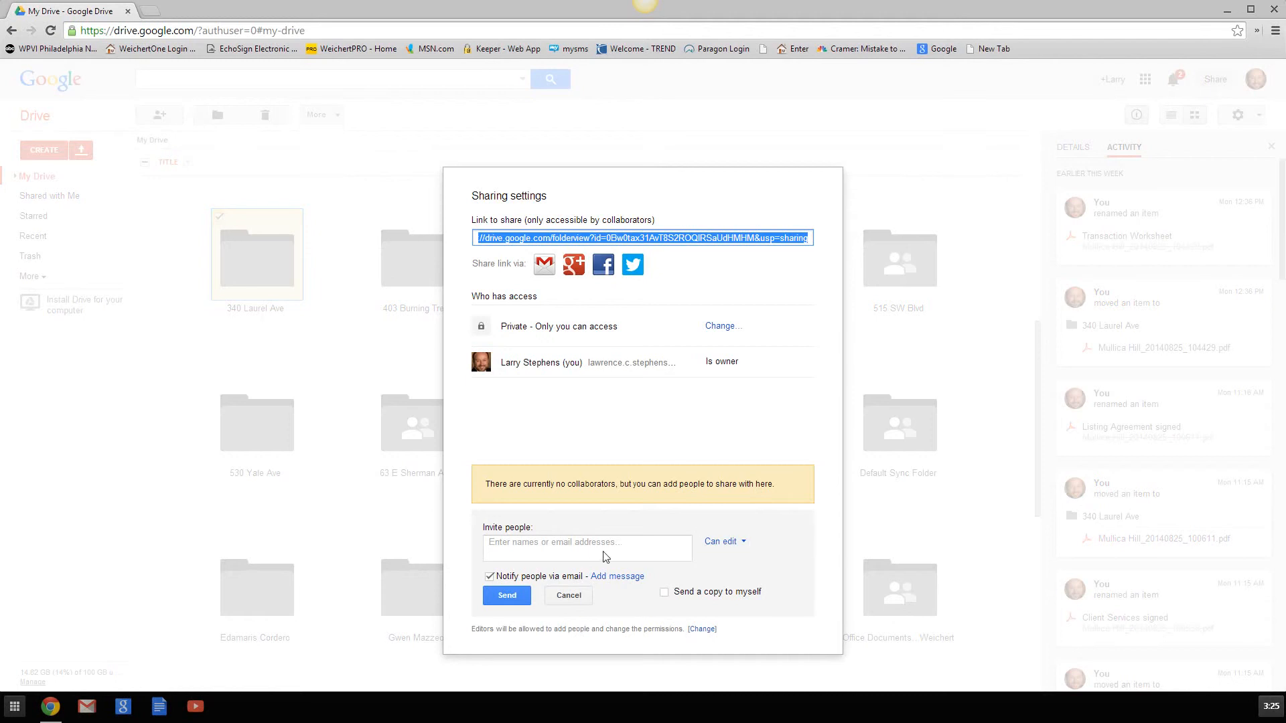
- Add two collaborators to the invite field by picking each from the name suggestions
left_click(576, 552)
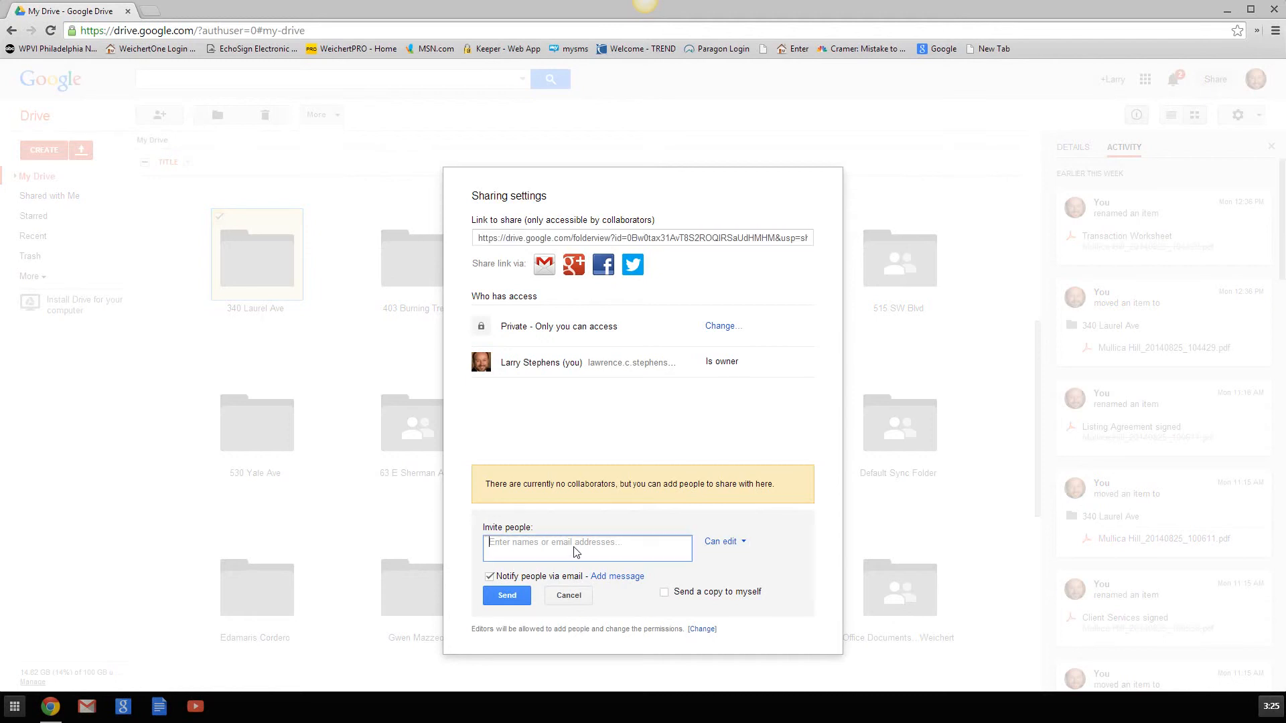
type("ee")
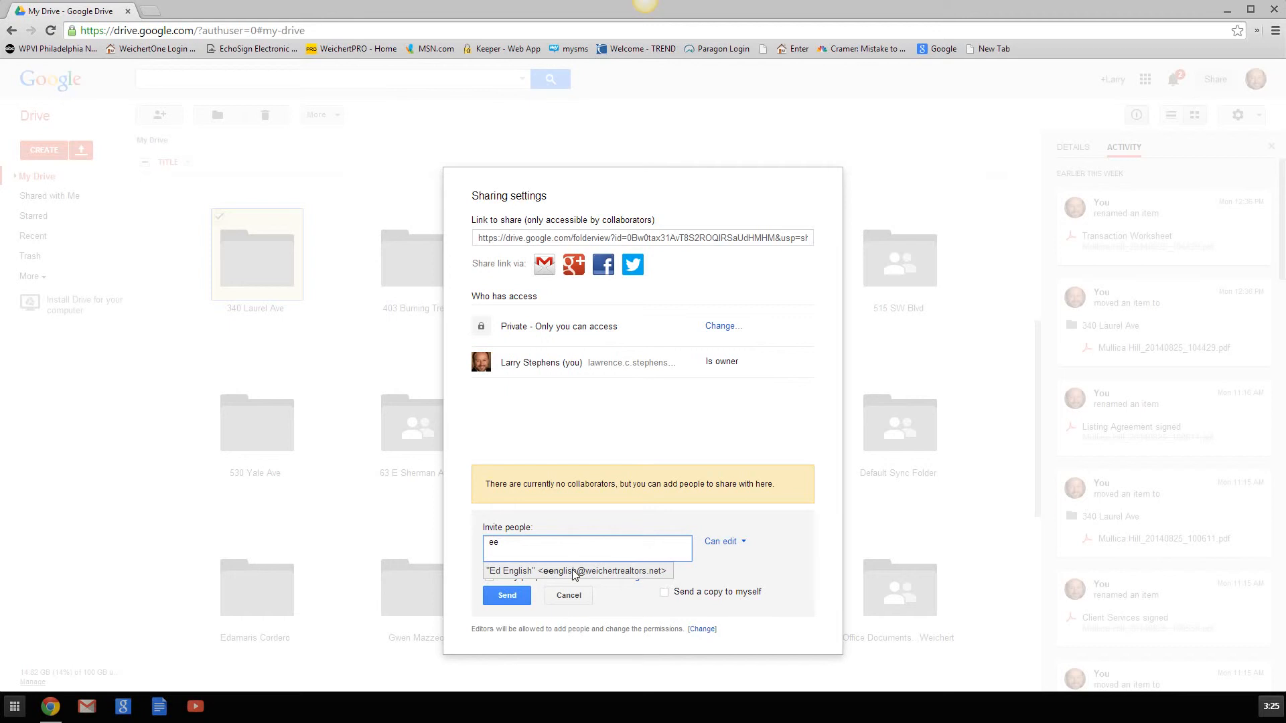
left_click(573, 574)
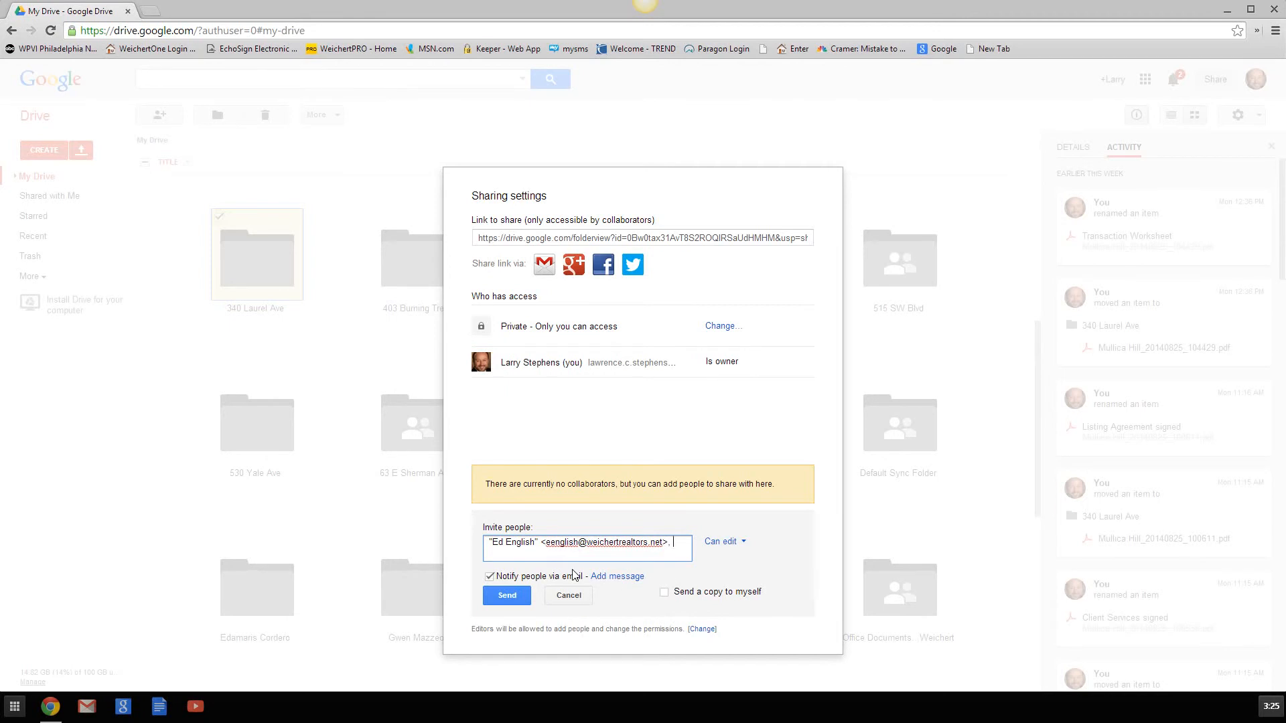
type("janet")
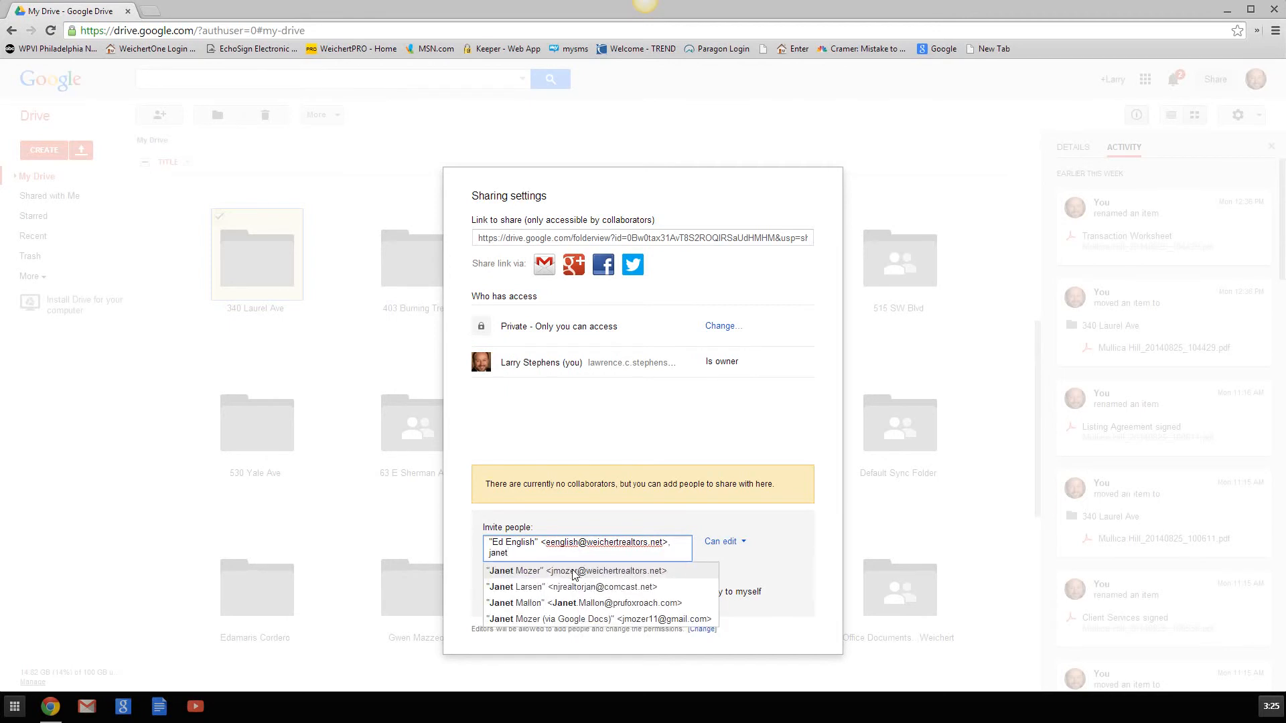
left_click(574, 574)
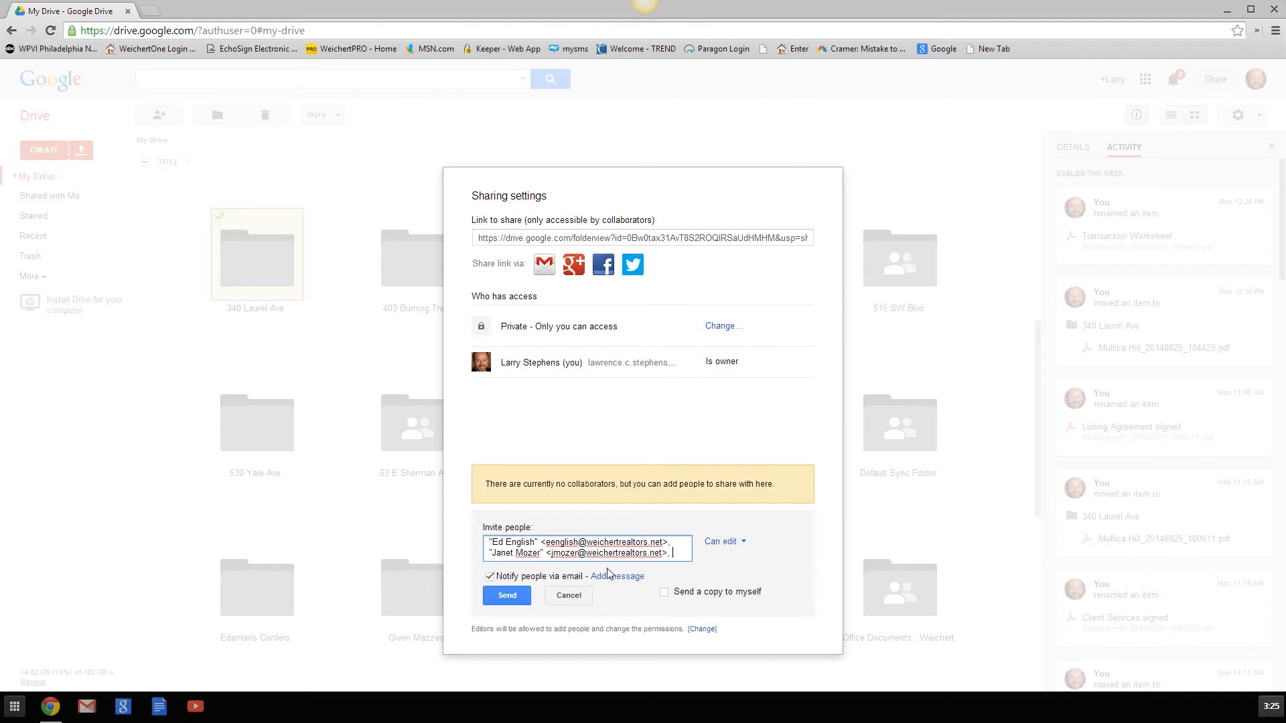
left_click(745, 545)
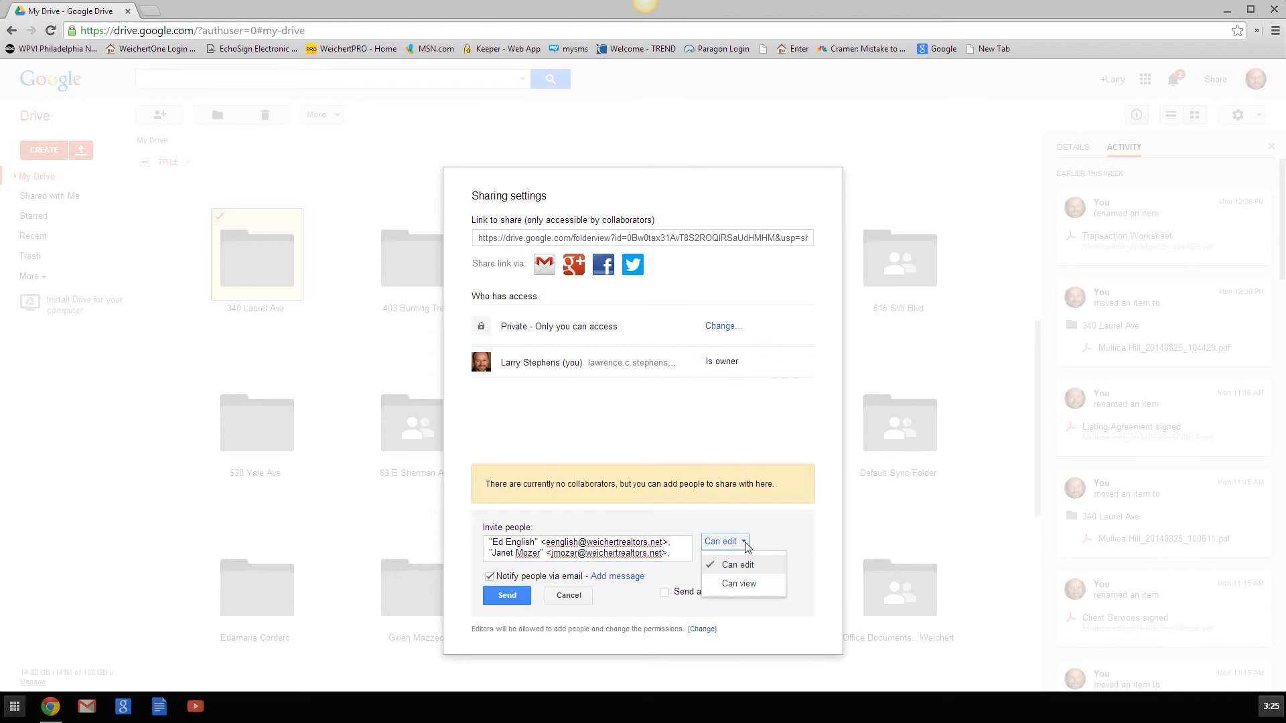
- Change the invitees' permission from Can edit to Can view and send the invitation
left_click(744, 585)
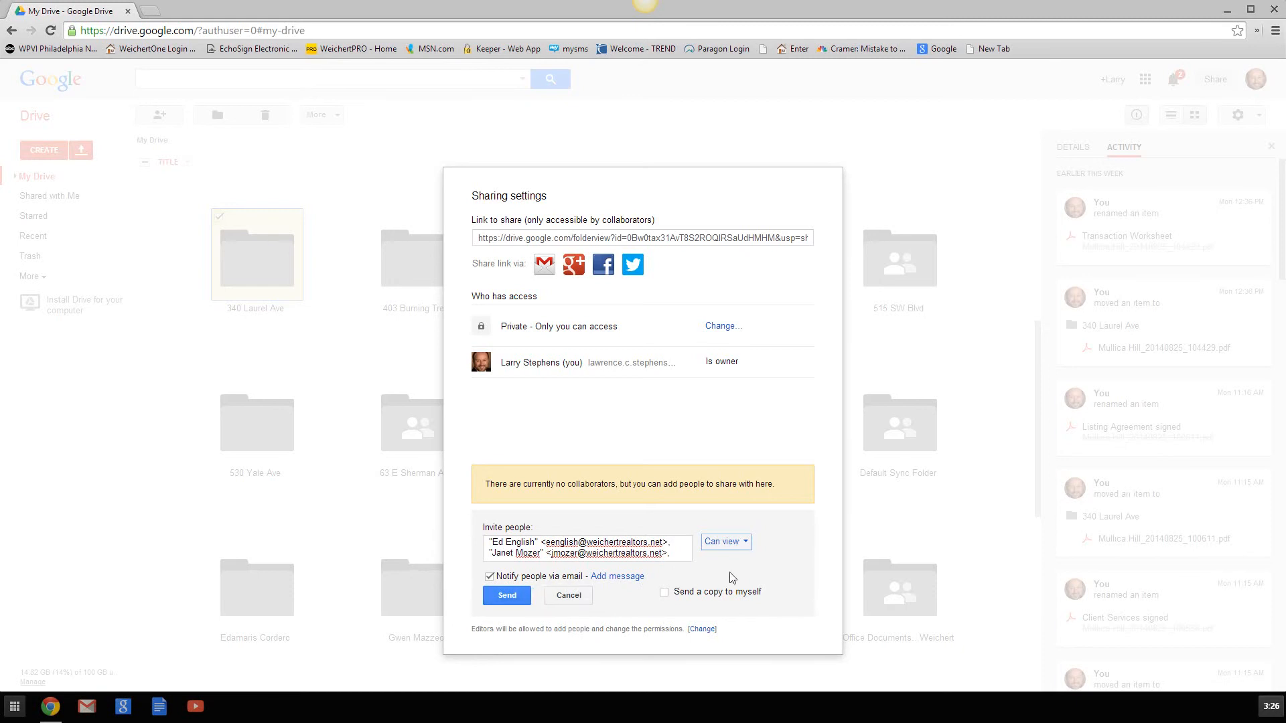
left_click(512, 601)
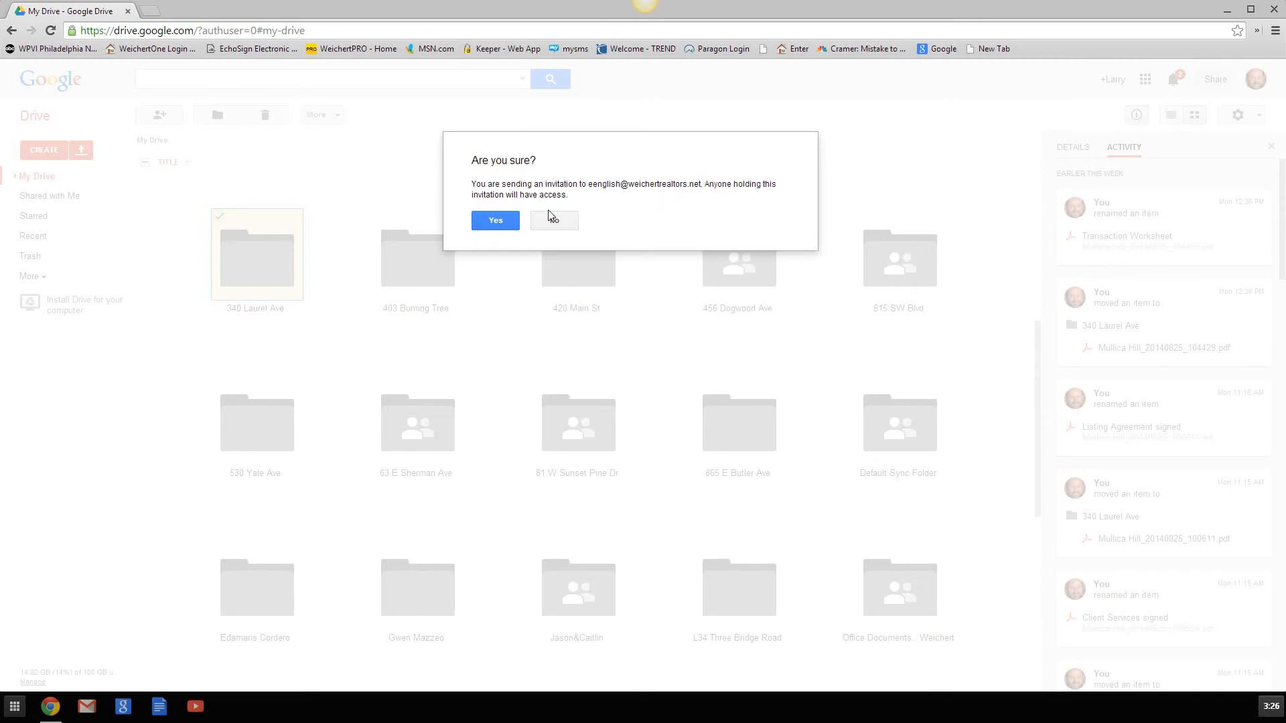
- Confirm sending the invitation with Yes, then cancel inviting anyone else
left_click(499, 227)
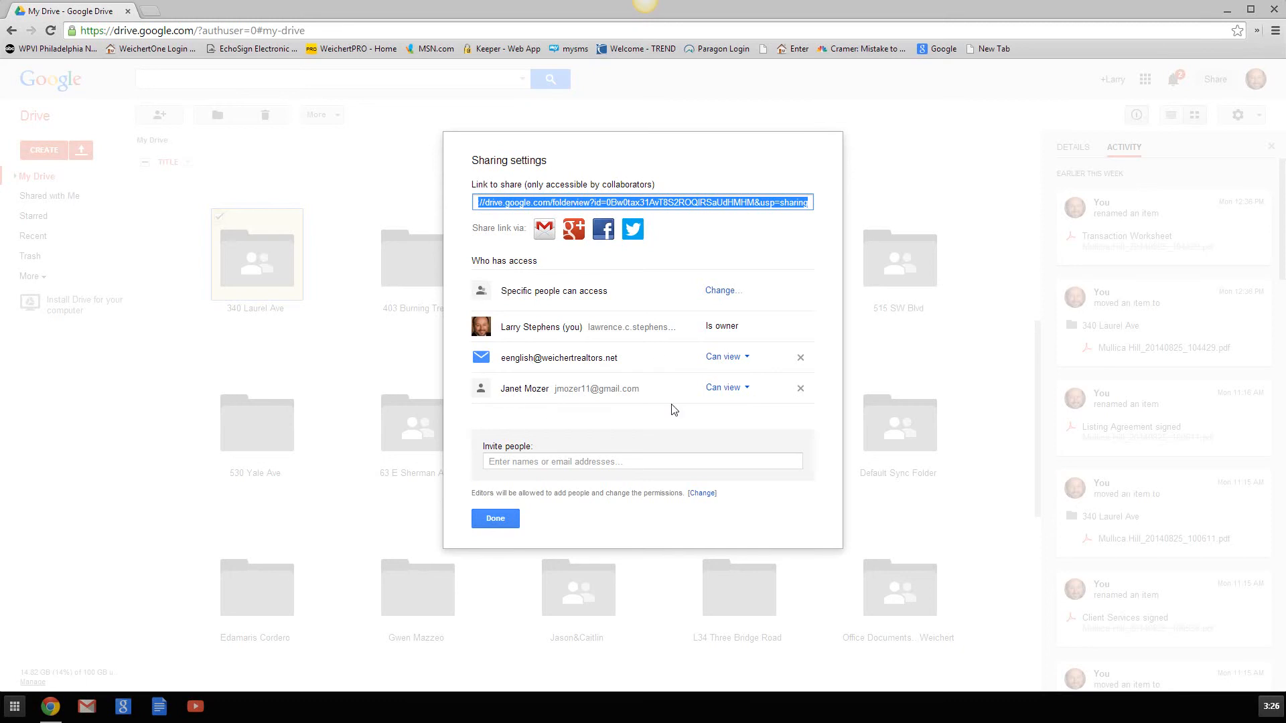
left_click(643, 469)
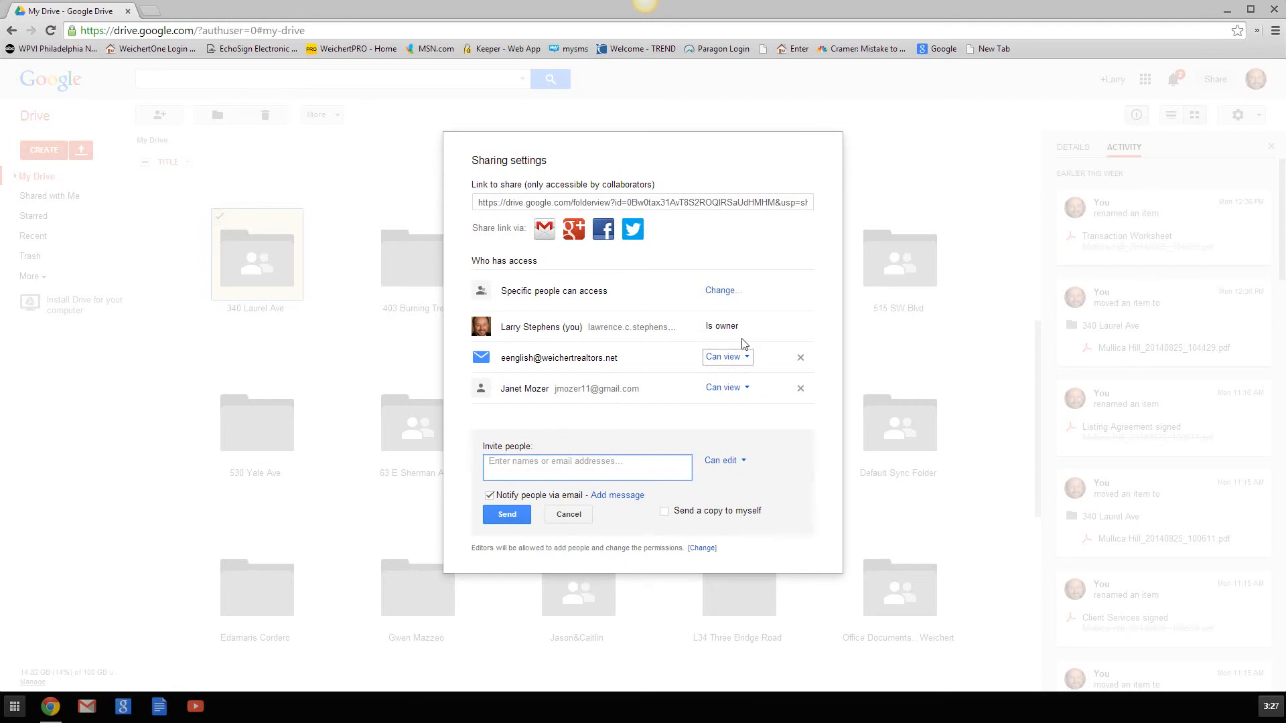
left_click(697, 118)
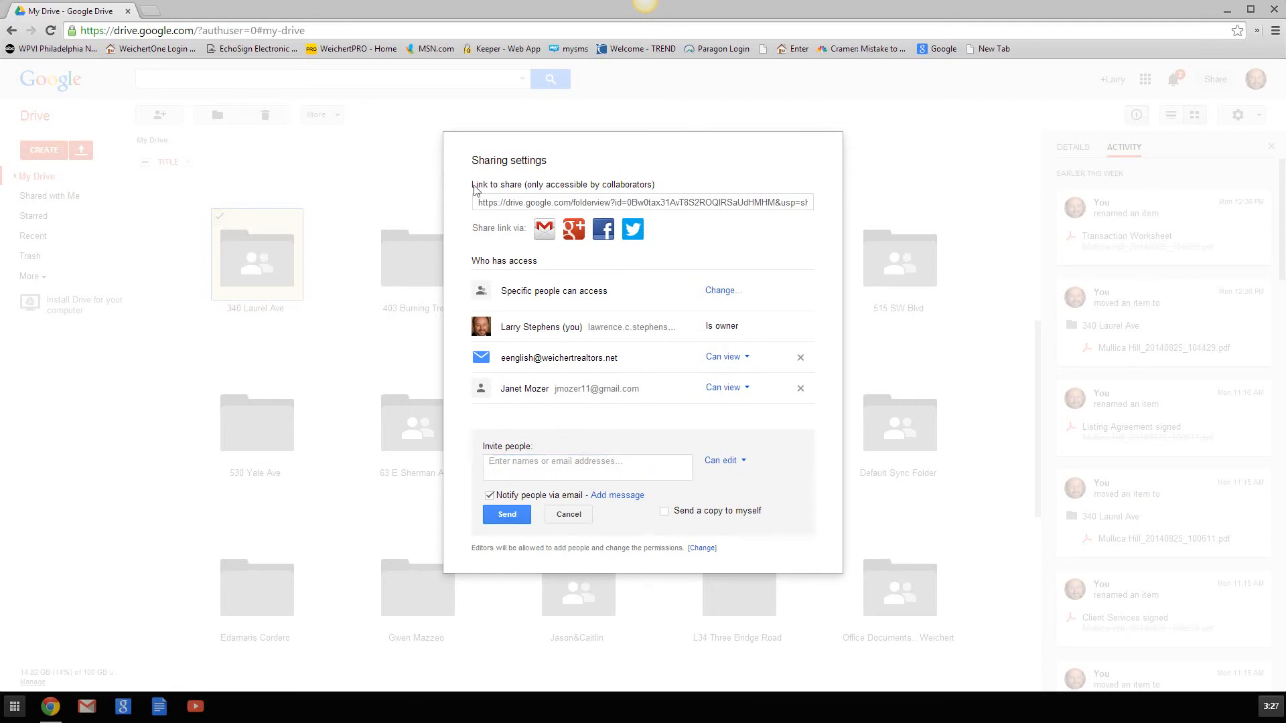
left_click(563, 517)
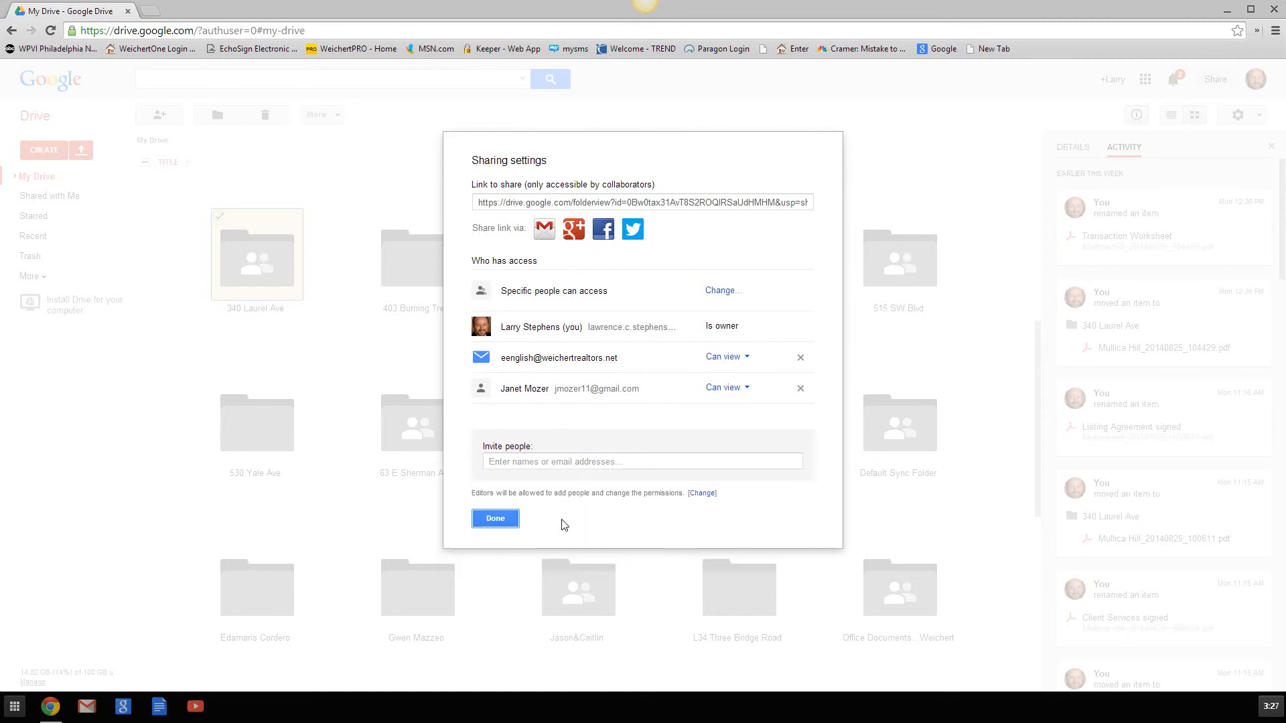
- Close sharing settings with Done and scroll back to the top of My Drive
left_click(505, 523)
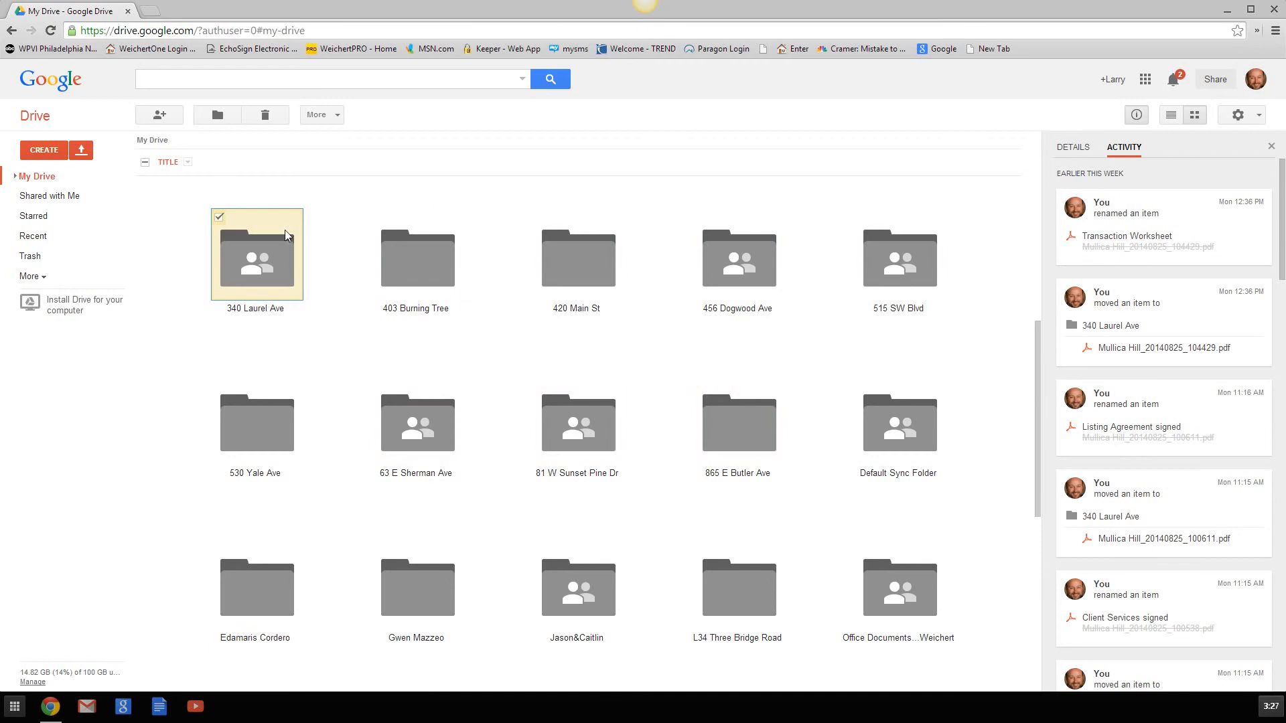
scroll(331, 241, "up", 5)
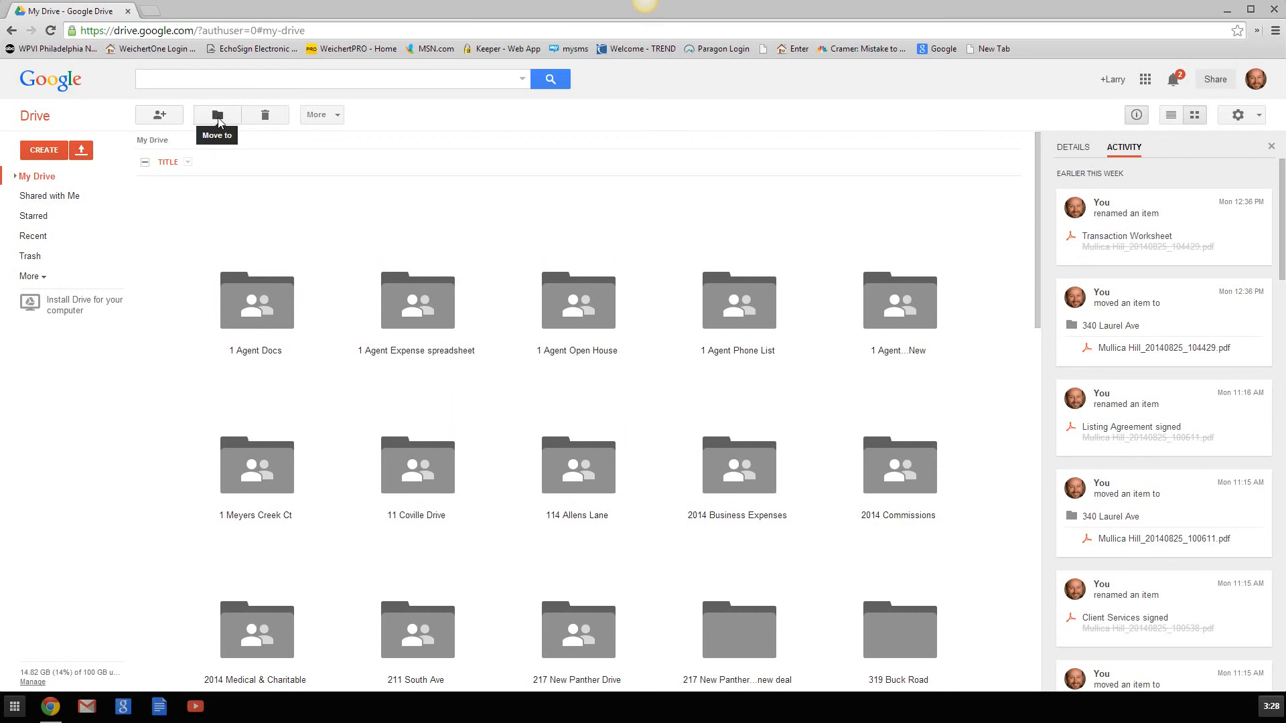
left_click(337, 116)
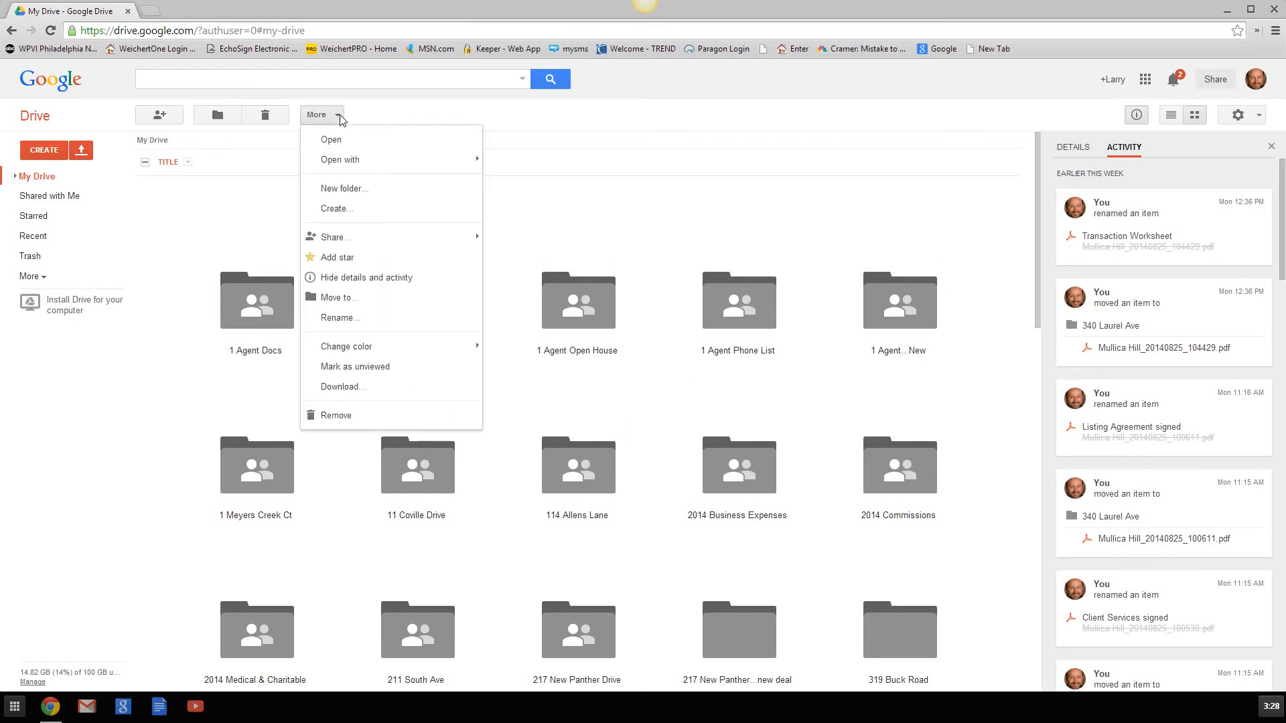
left_click(249, 204)
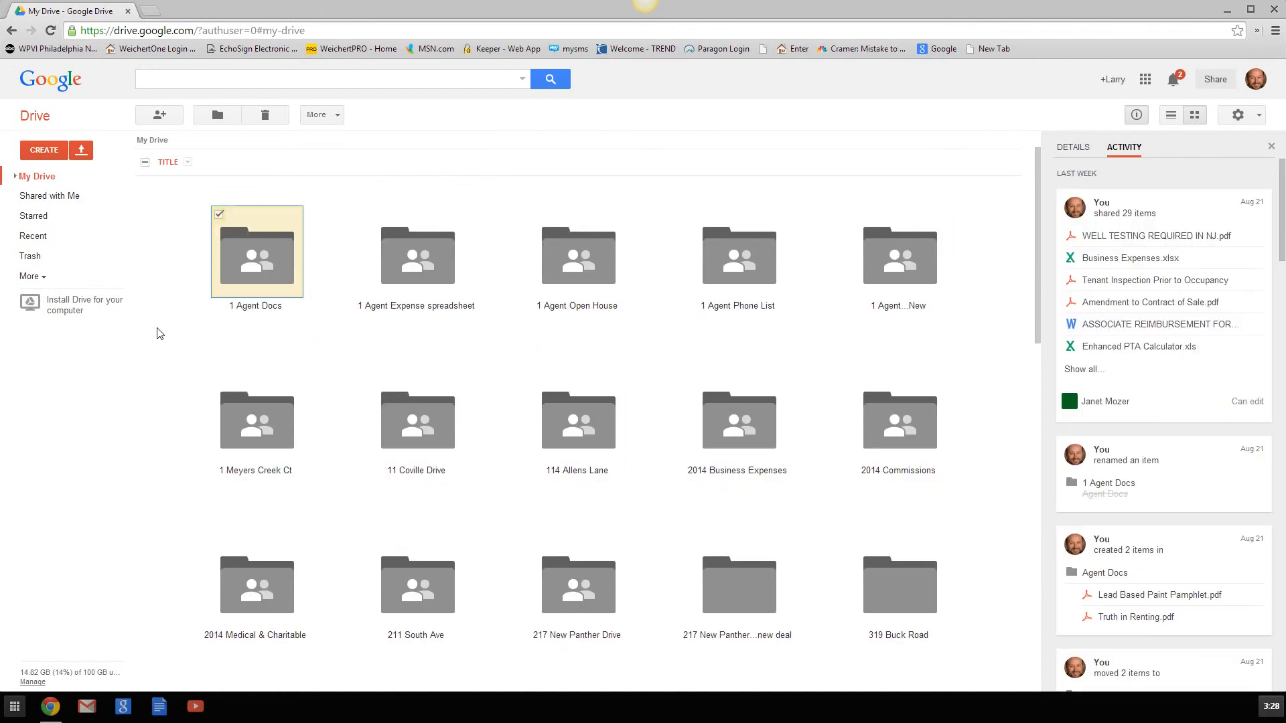
left_click(222, 215)
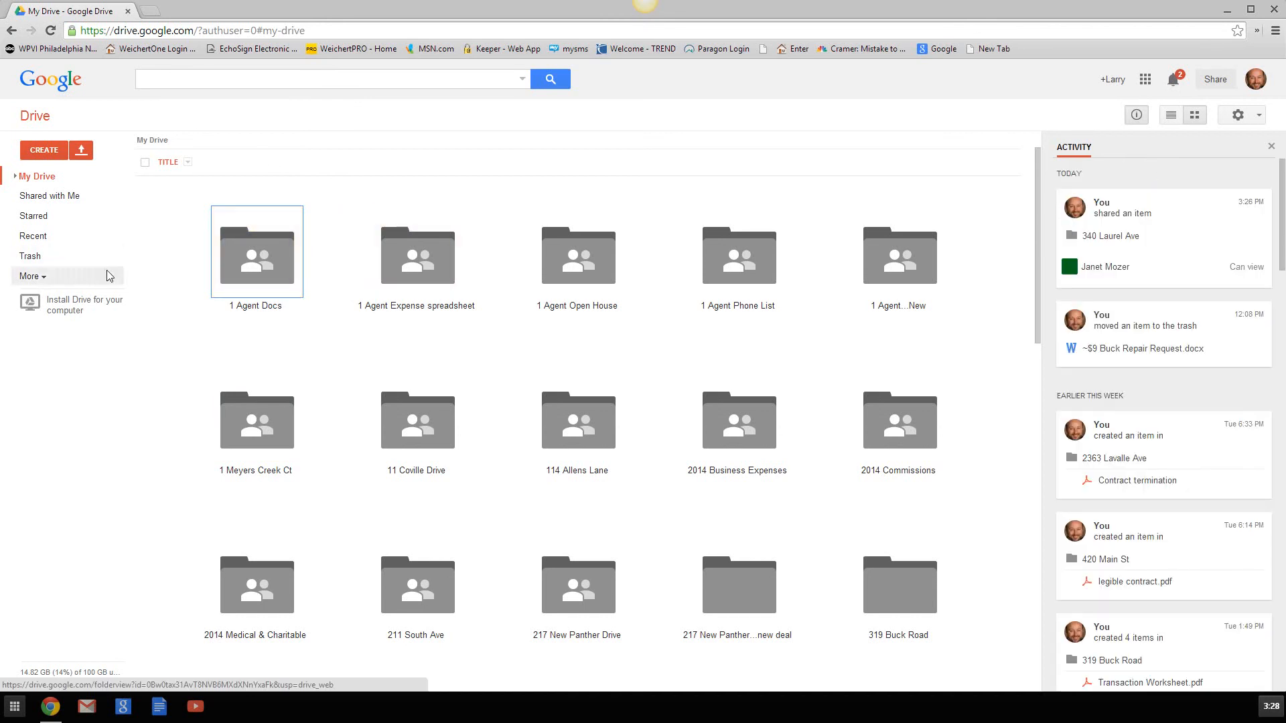
- Create a new My Drive folder named with the client's full name, fixing typos before confirming
left_click(49, 155)
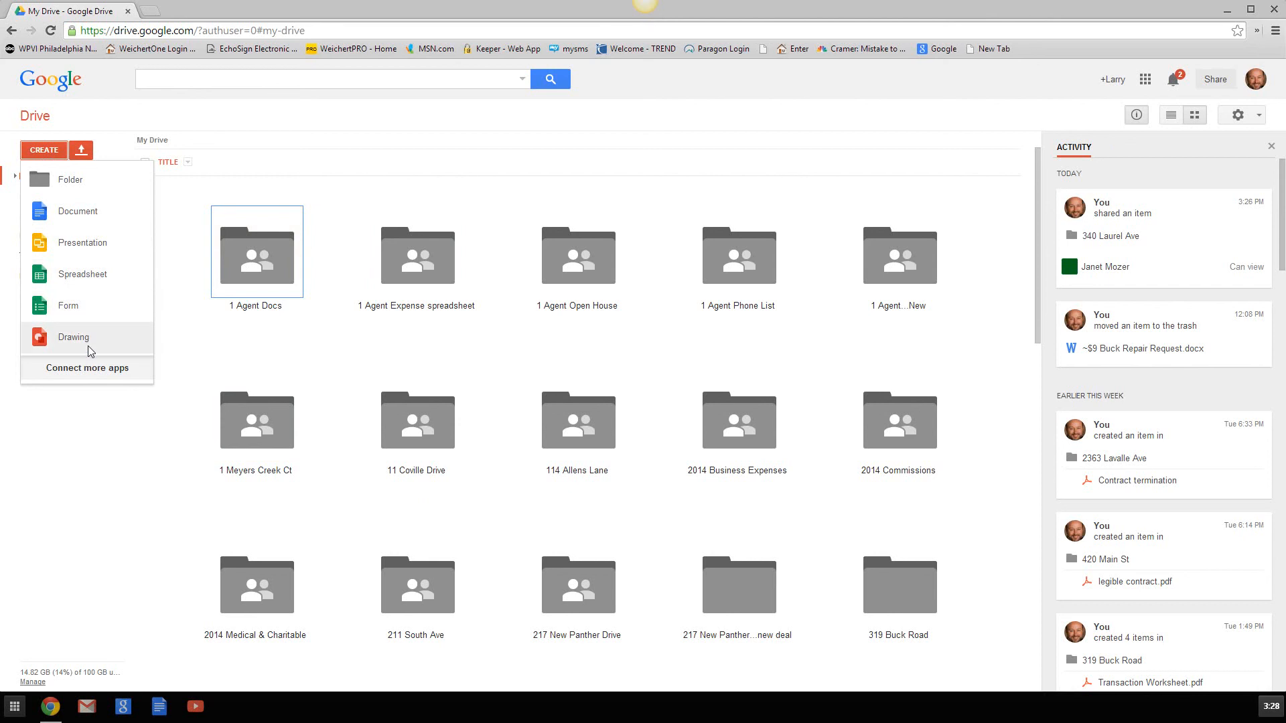
left_click(66, 183)
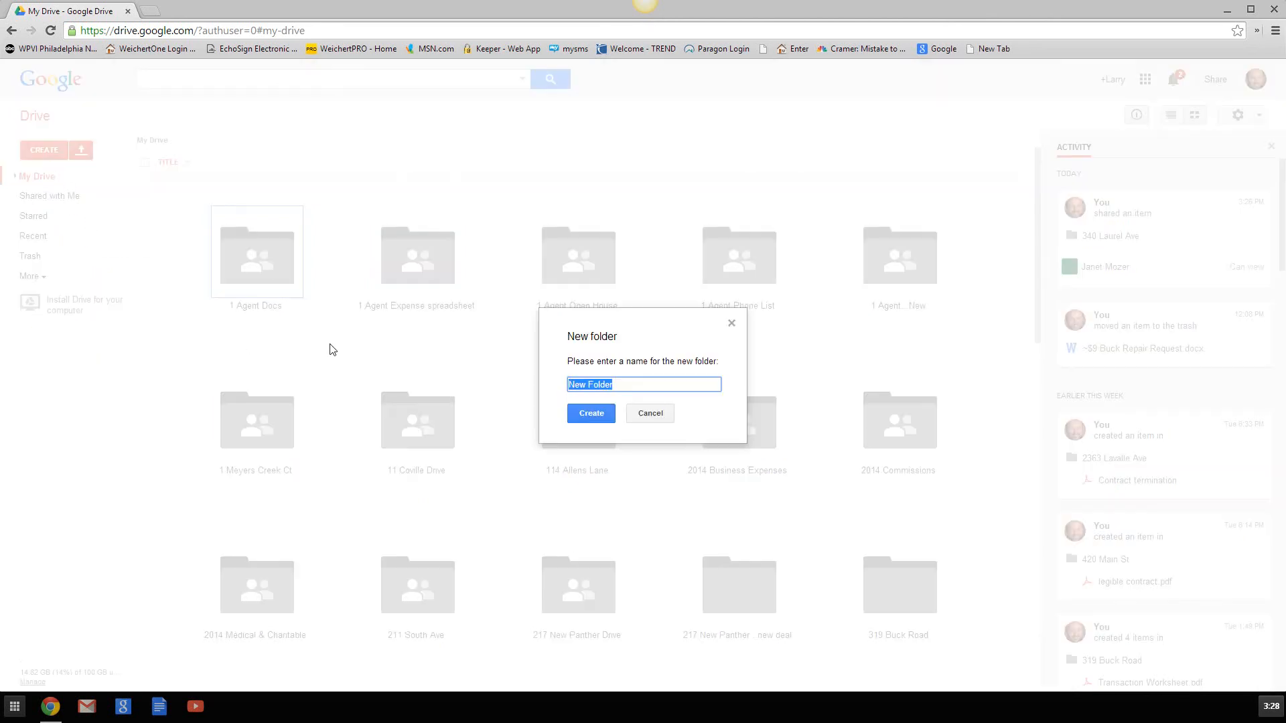
key("BackSpace")
key("BackSpace")
key("BackSpace")
key("BackSpace")
key("BackSpace")
key("BackSpace")
key("BackSpace")
key("BackSpace")
key("BackSpace")
key("BackSpace")
key("BackSpace")
key("BackSpace")
key("BackSpace")
key("BackSpace")
key("BackSpace")
key("BackSpace")
key("BackSpace")
key("BackSpace")
key("BackSpace")
key("BackSpace")
key("BackSpace")
key("BackSpace")
key("BackSpace")
key("BackSpace")
left_click(596, 411)
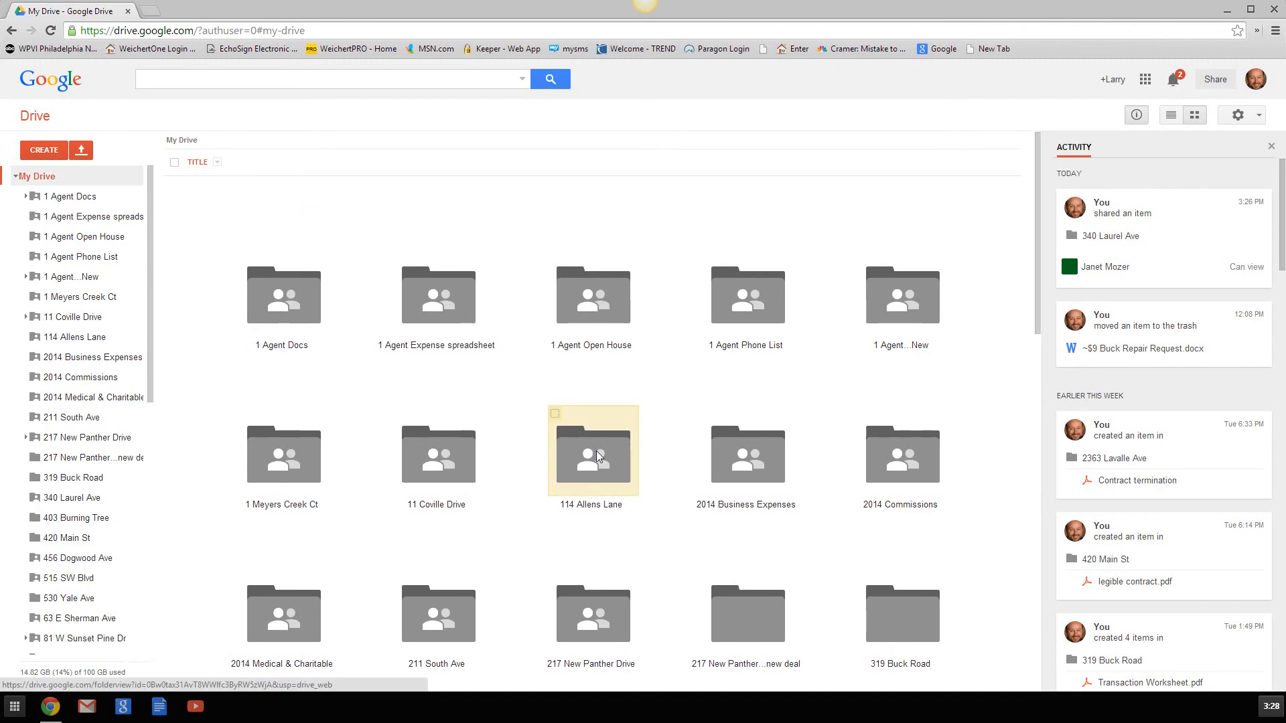
- Select the new client folder and remove it through the More menu
scroll(599, 457, "down", 2)
scroll(596, 455, "down", 7)
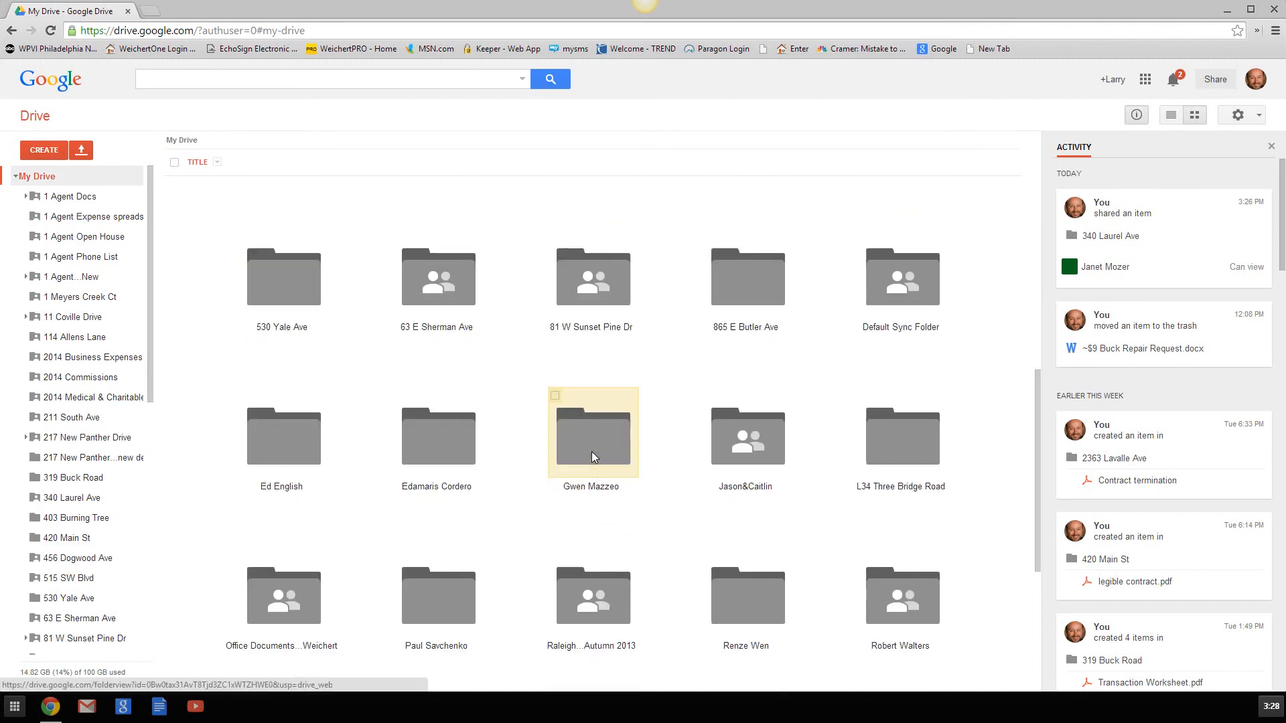
scroll(592, 457, "down", 1)
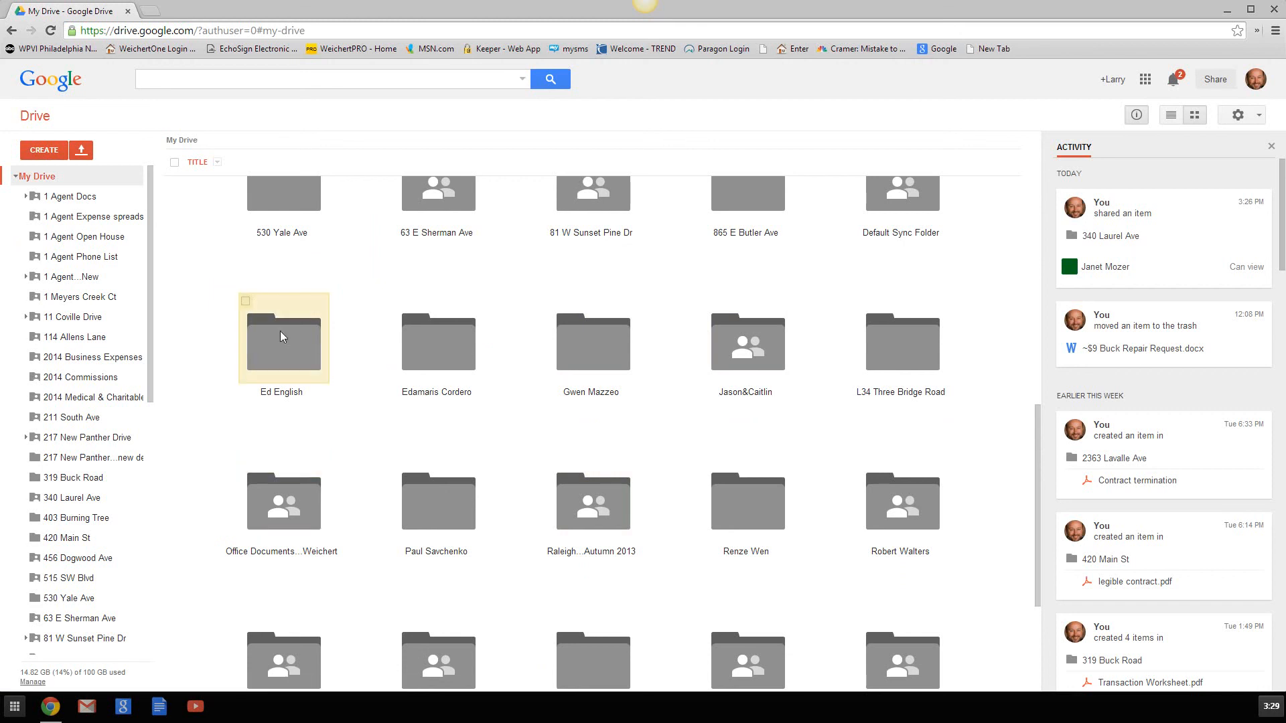
left_click(246, 302)
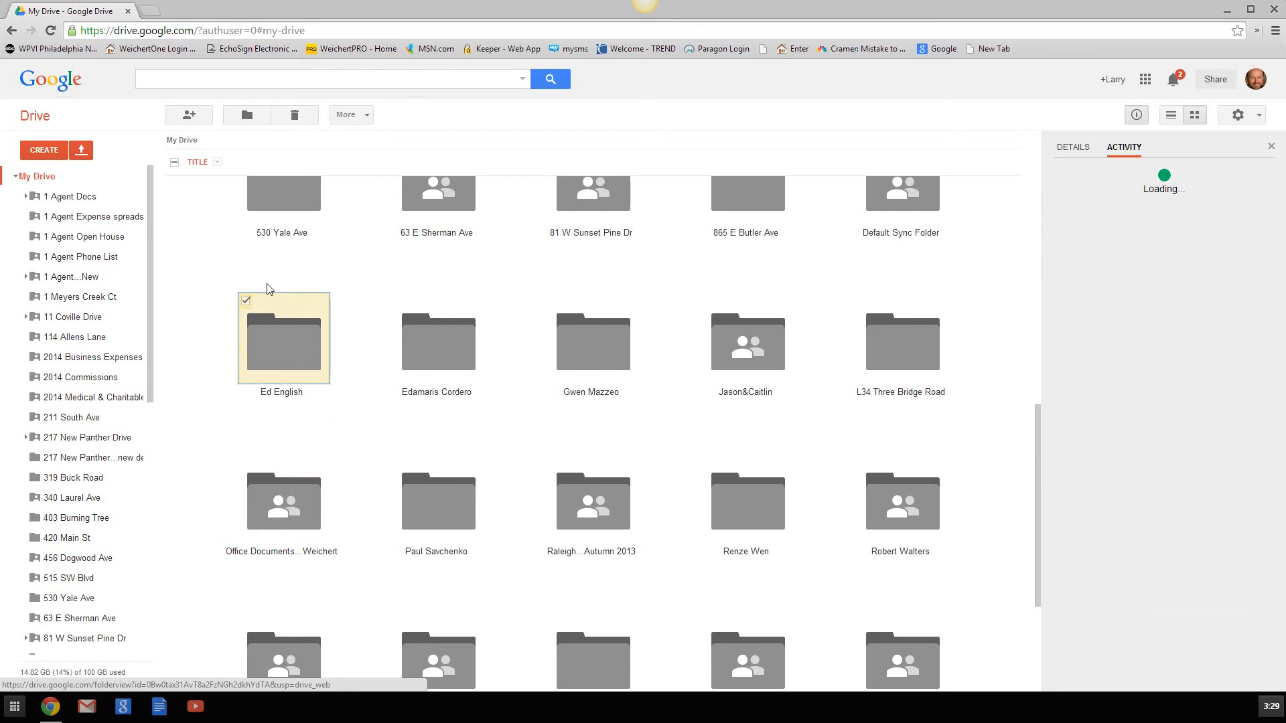
left_click(365, 116)
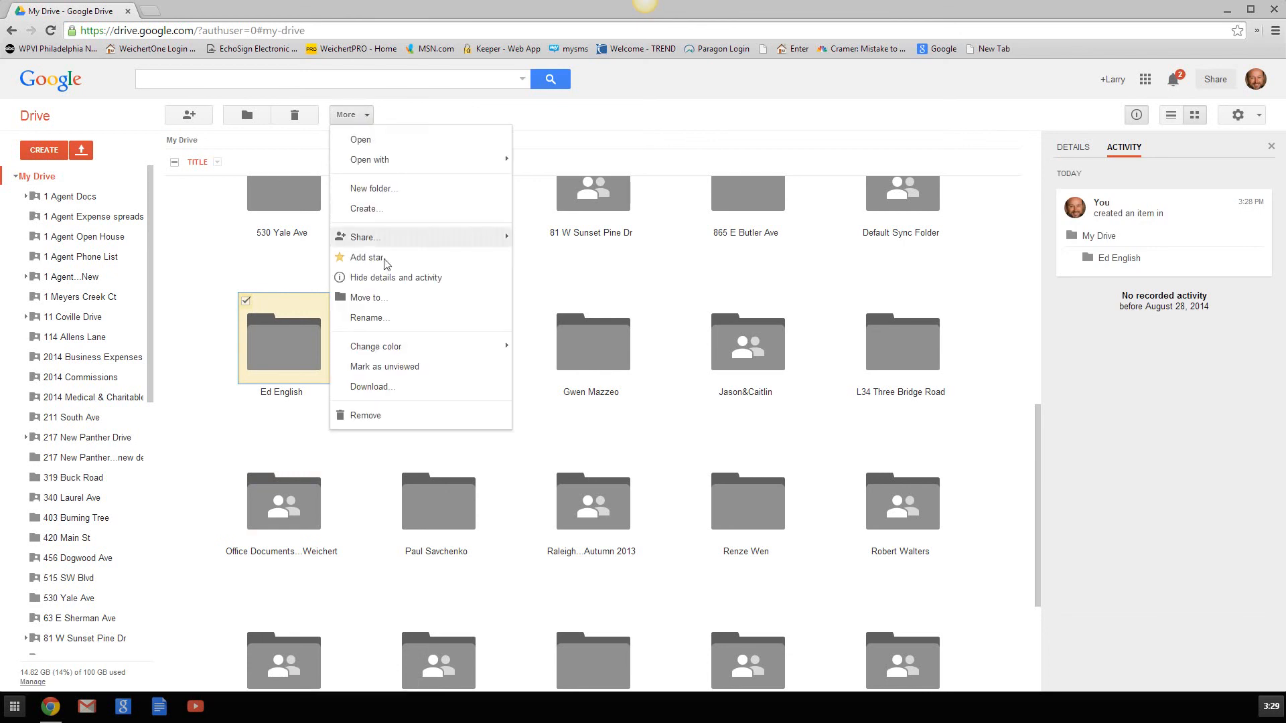
left_click(365, 417)
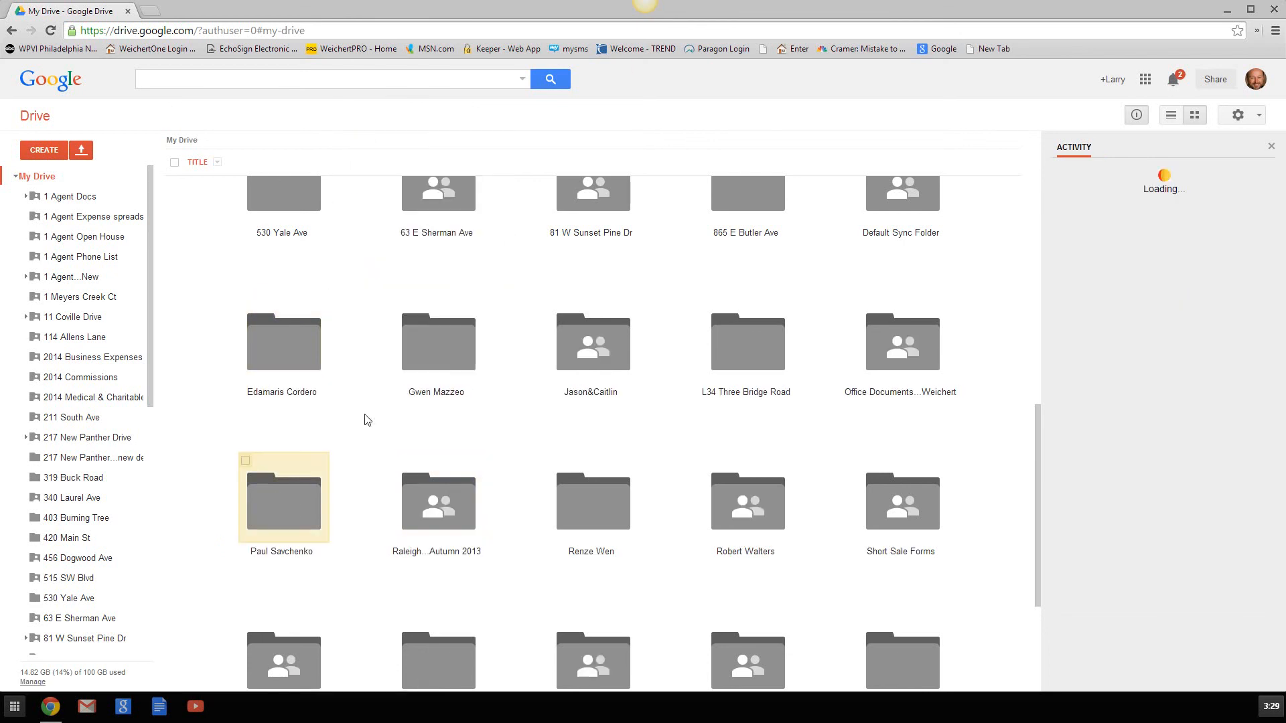
- Open 1 Agent Docs and scroll through its subfolders, agent forms and contract PDFs
scroll(369, 387, "up", 10)
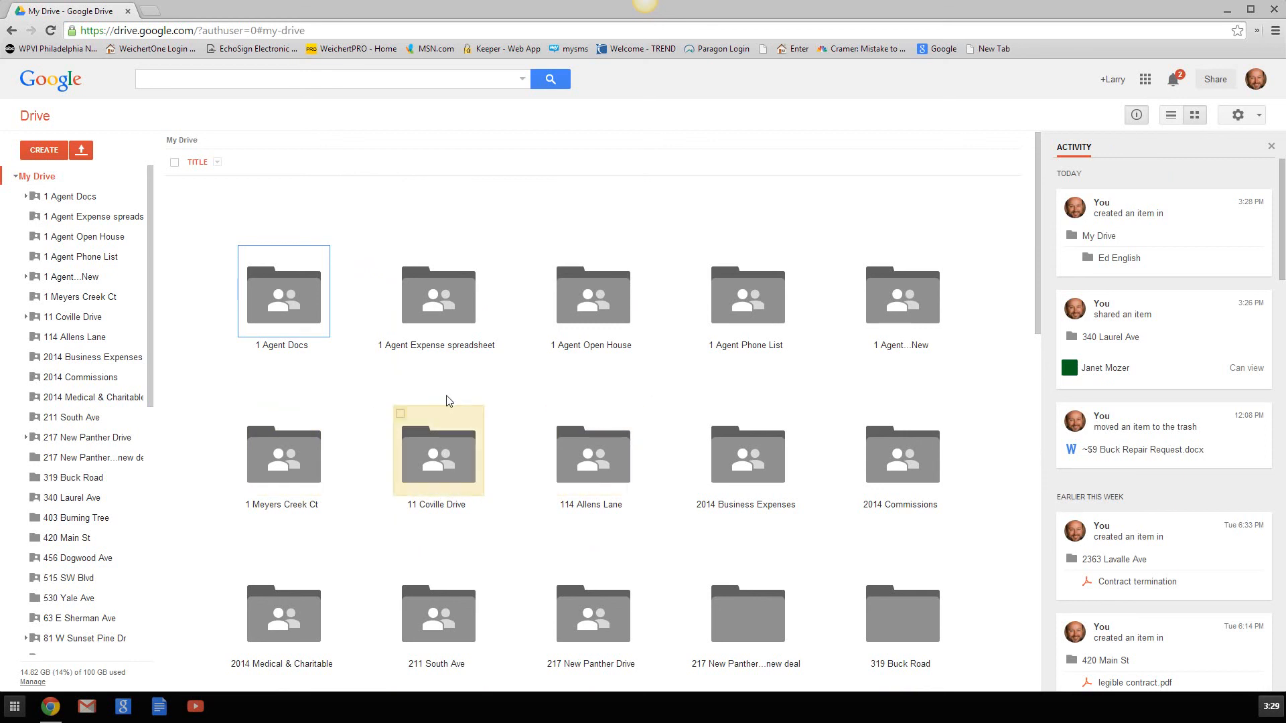
double_click(291, 304)
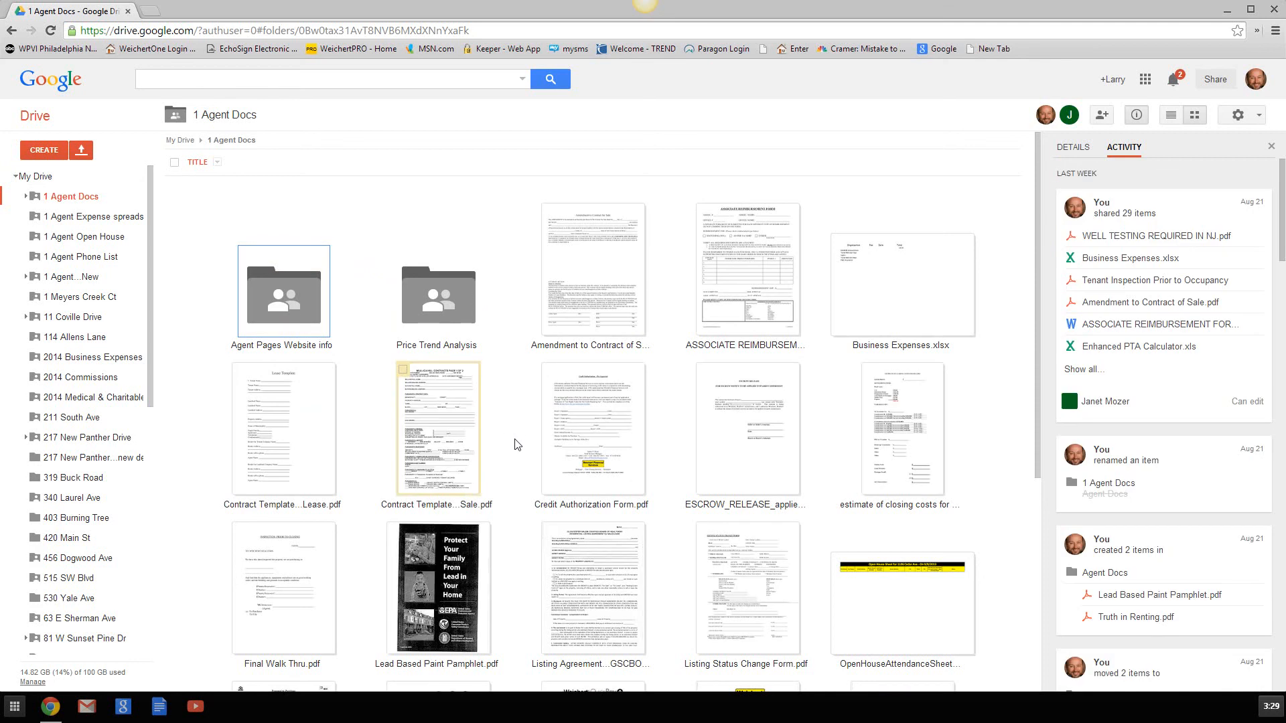
scroll(518, 445, "down", 3)
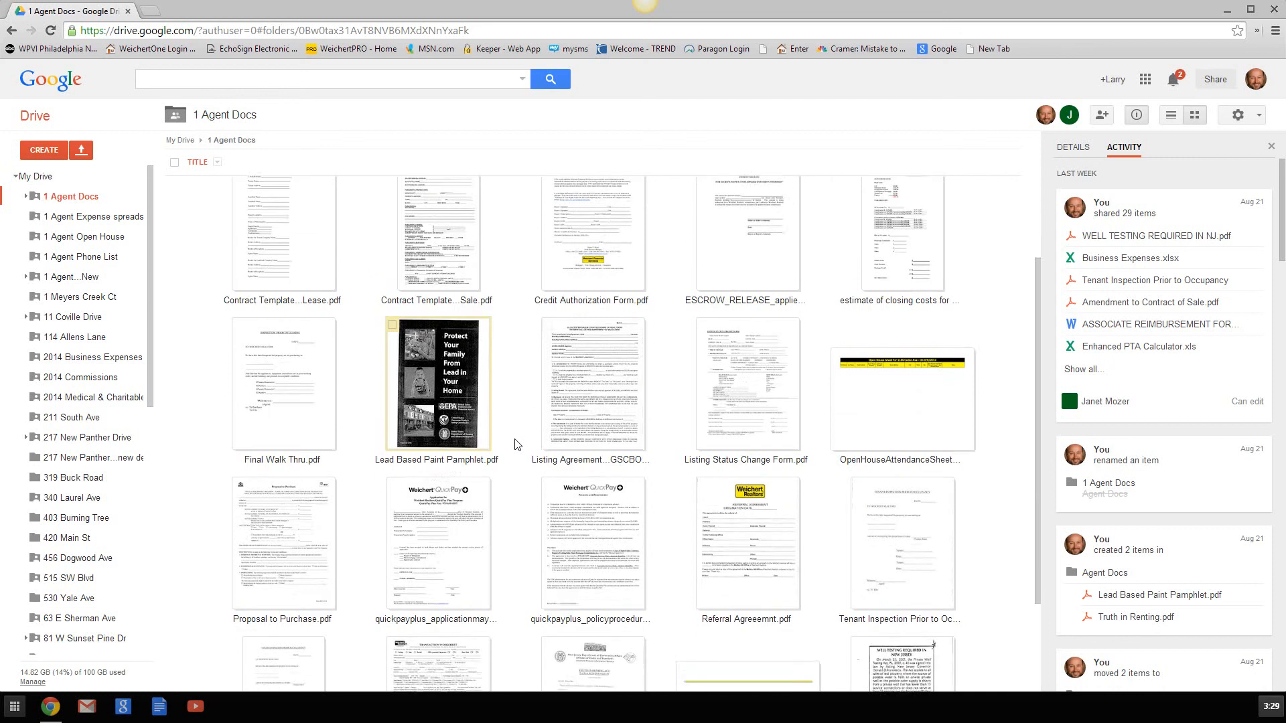
scroll(518, 445, "down", 2)
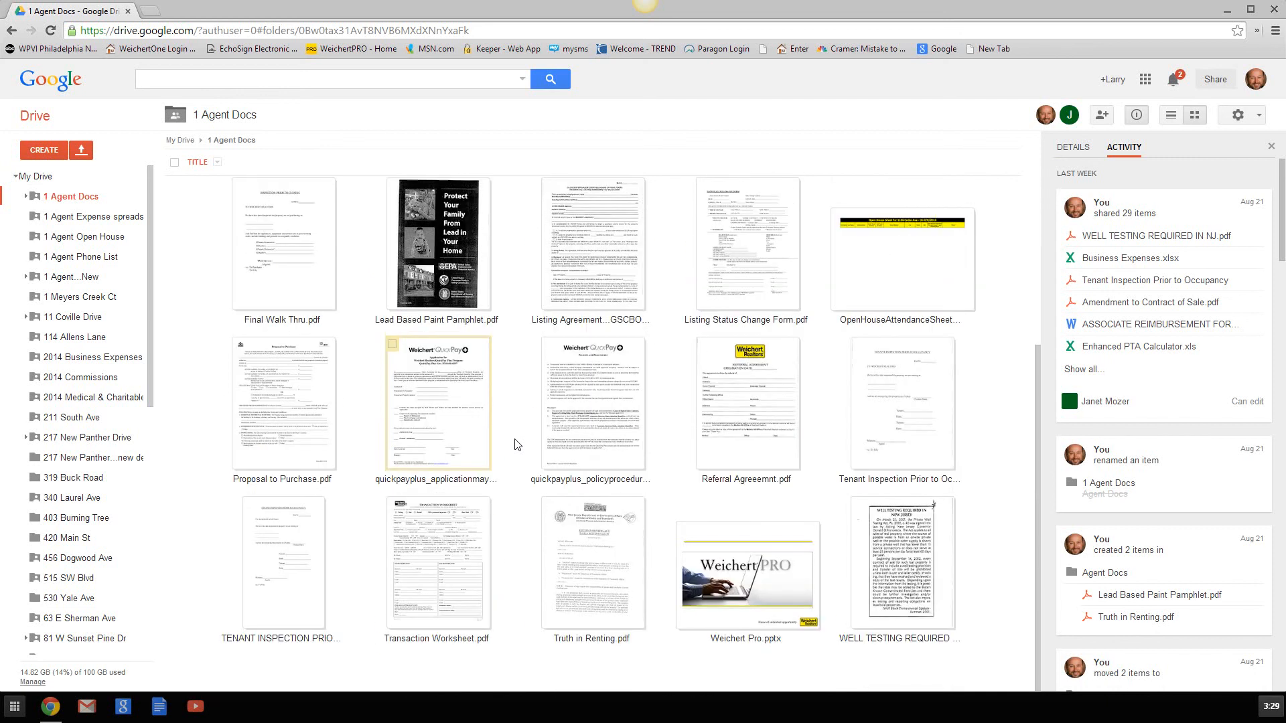
scroll(518, 445, "up", 5)
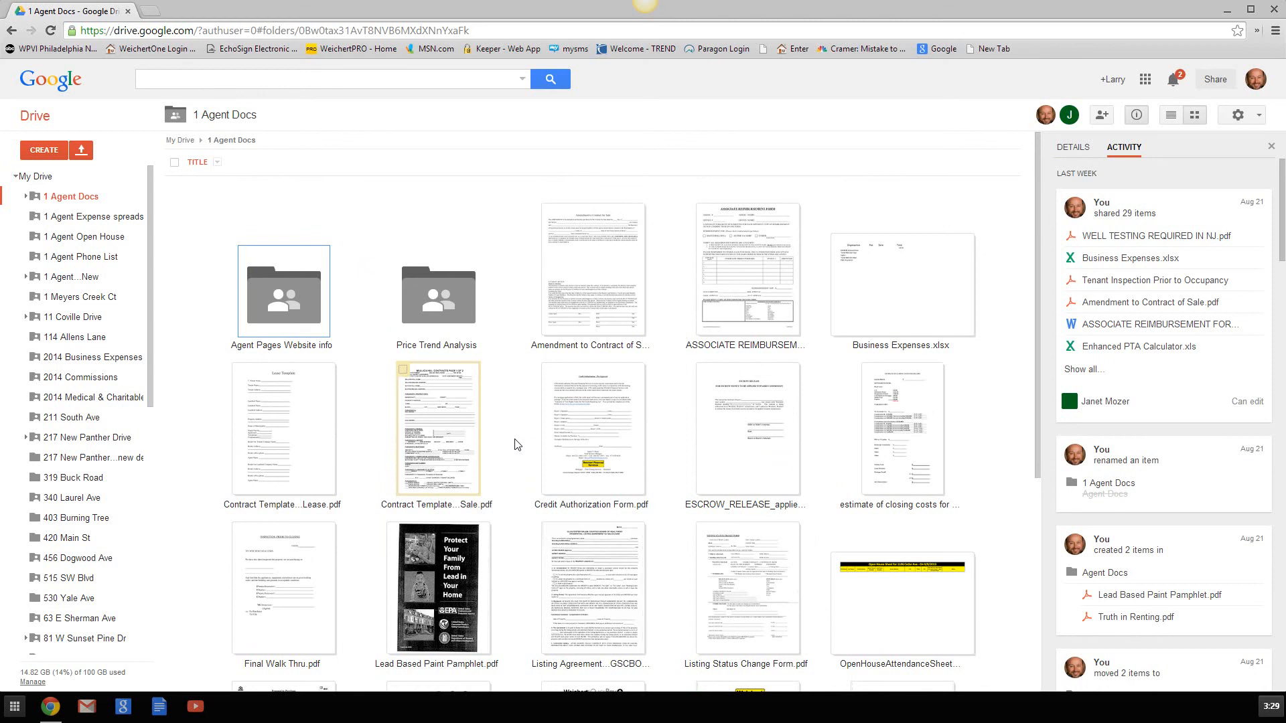
scroll(517, 444, "down", 2)
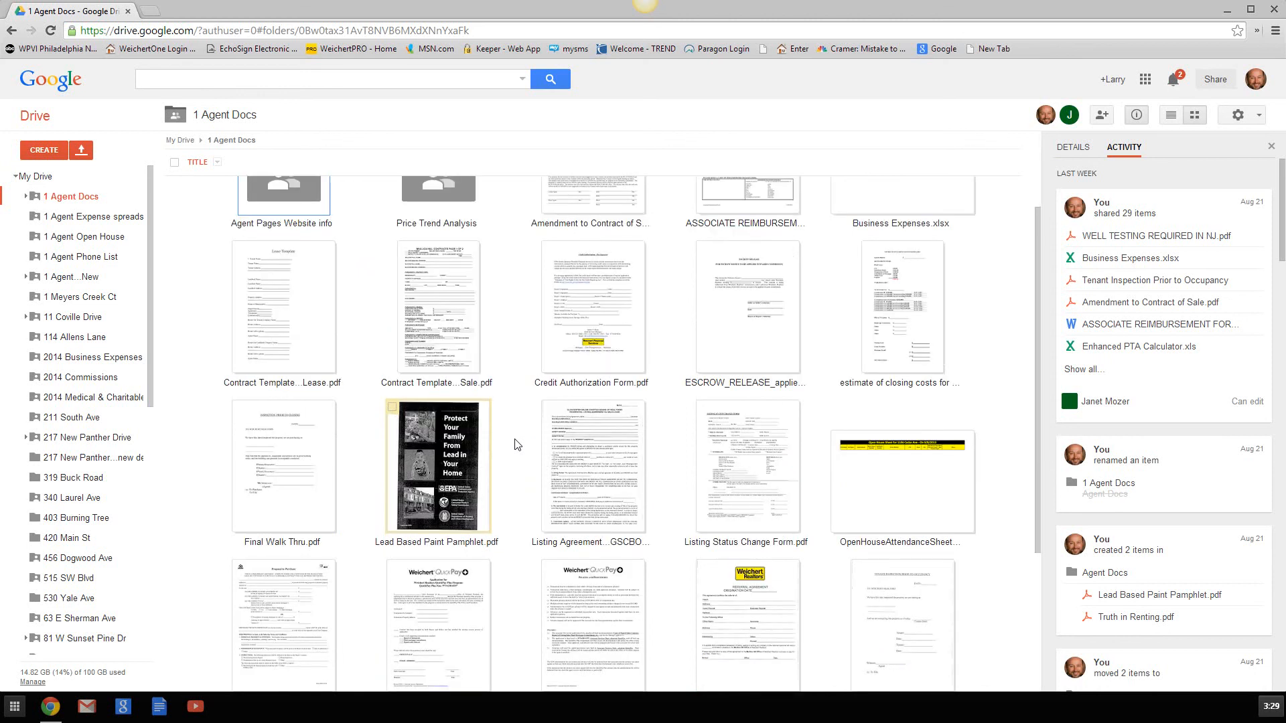
scroll(517, 445, "down", 3)
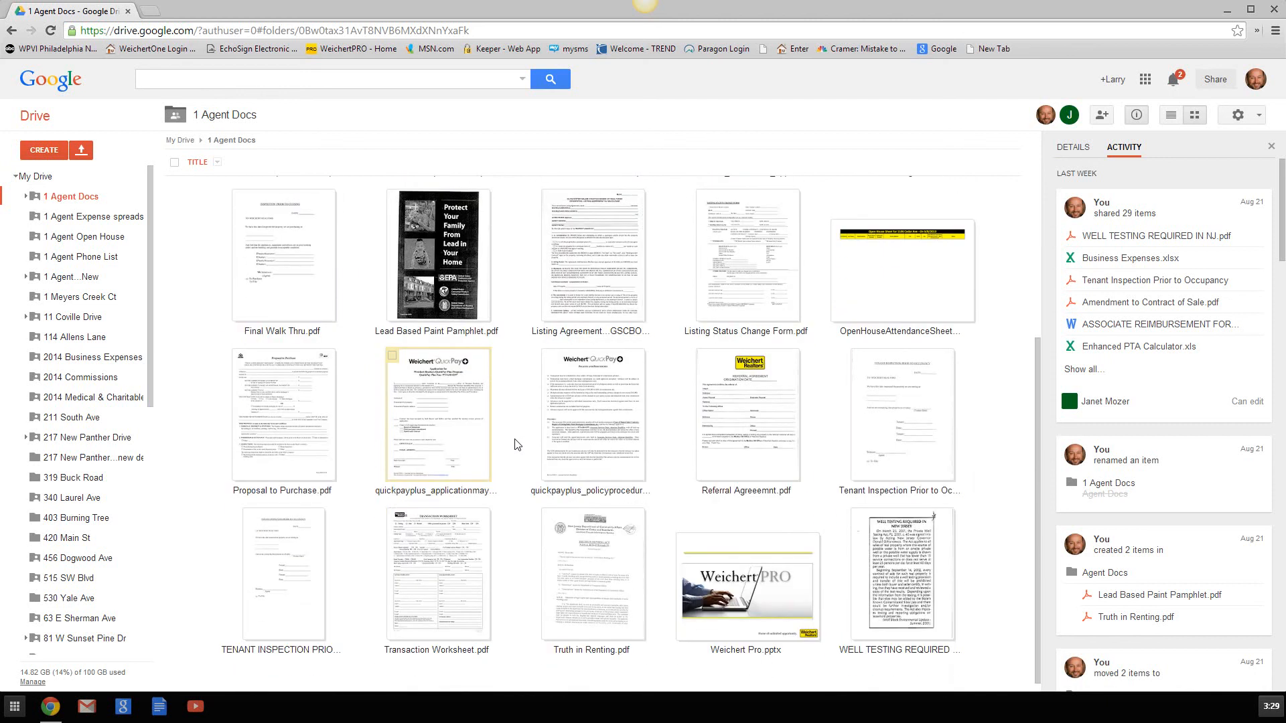
scroll(517, 445, "up", 5)
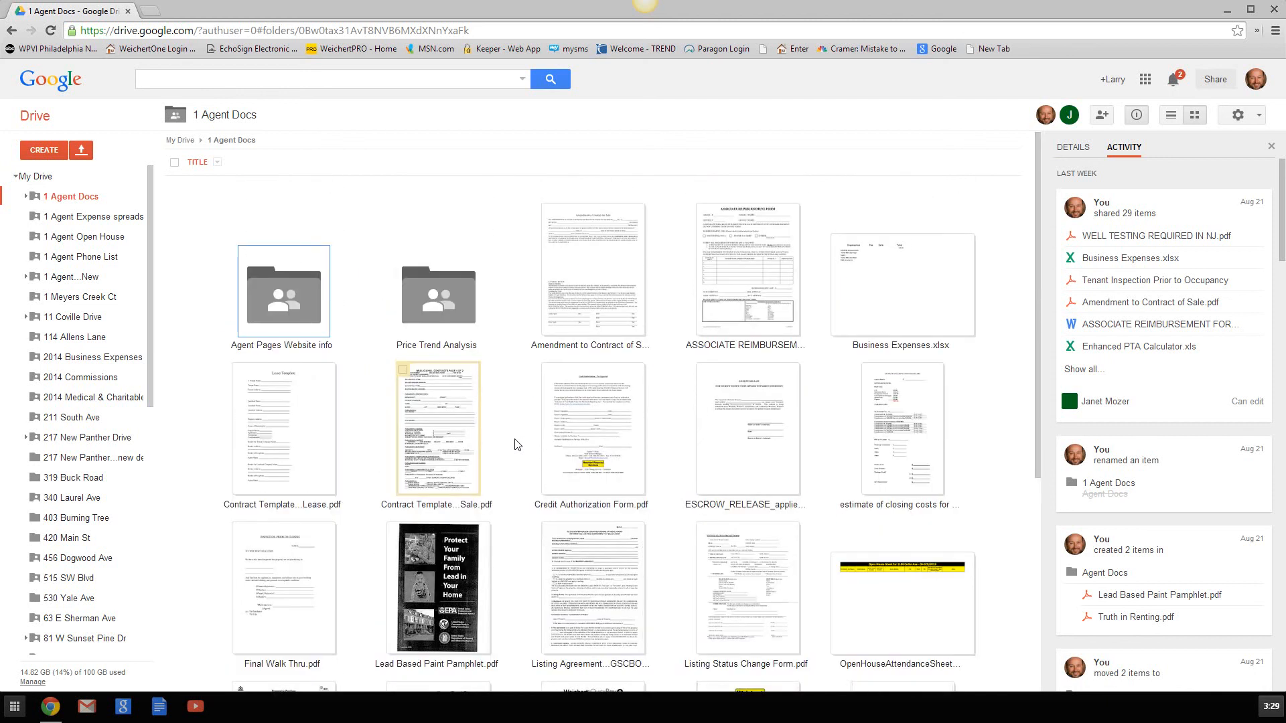
scroll(518, 445, "down", 3)
scroll(516, 438, "up", 3)
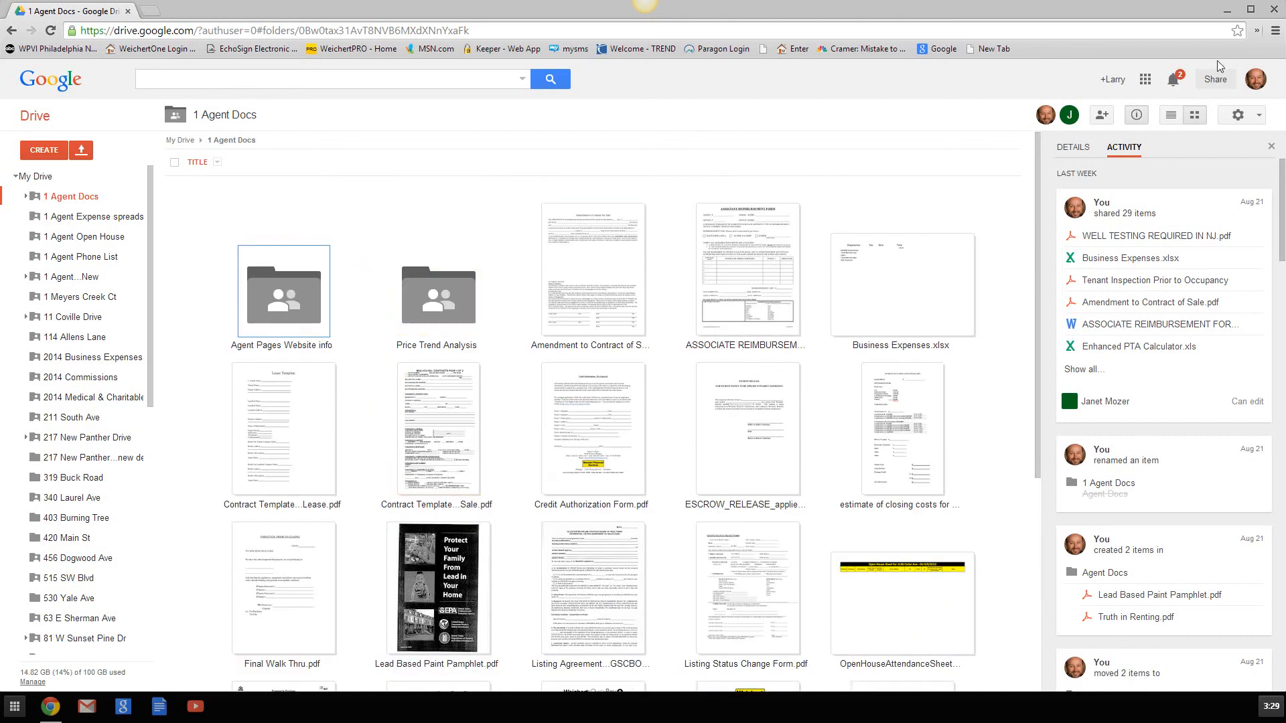
- Close the Chrome window and return to the Windows 8 desktop via the Start screen
left_click(1278, 10)
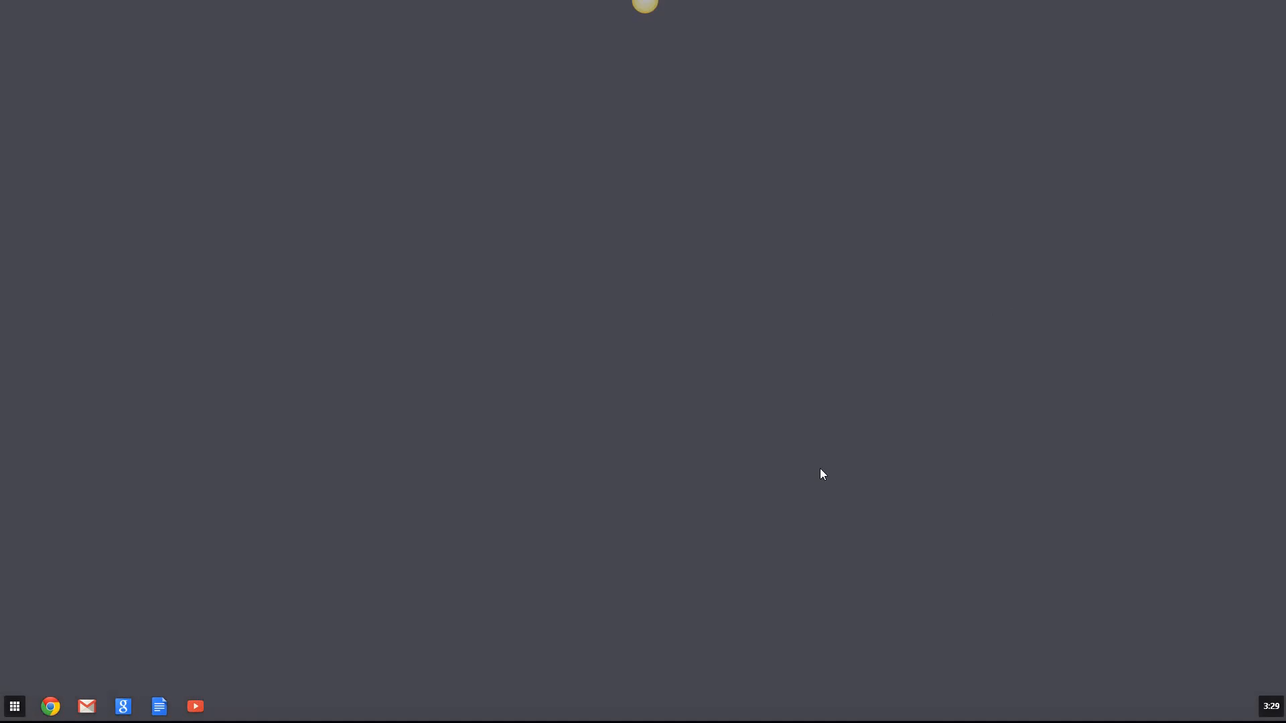
key("super")
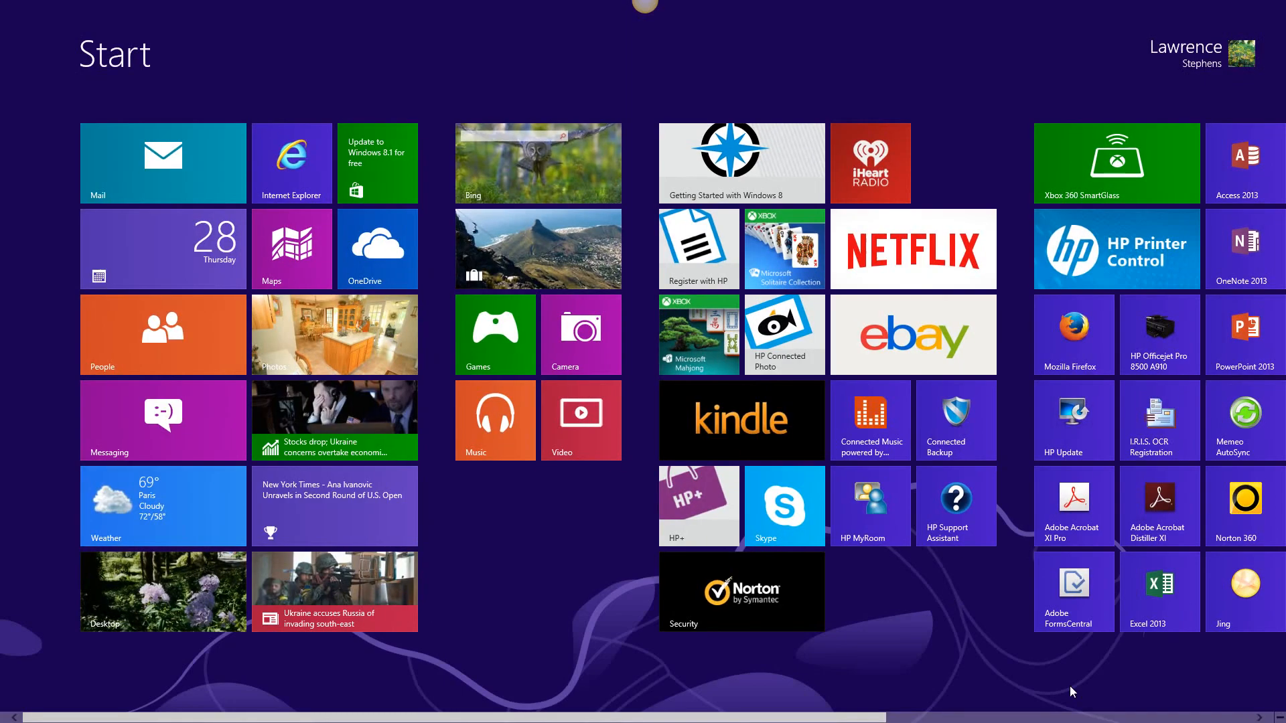
left_click(179, 568)
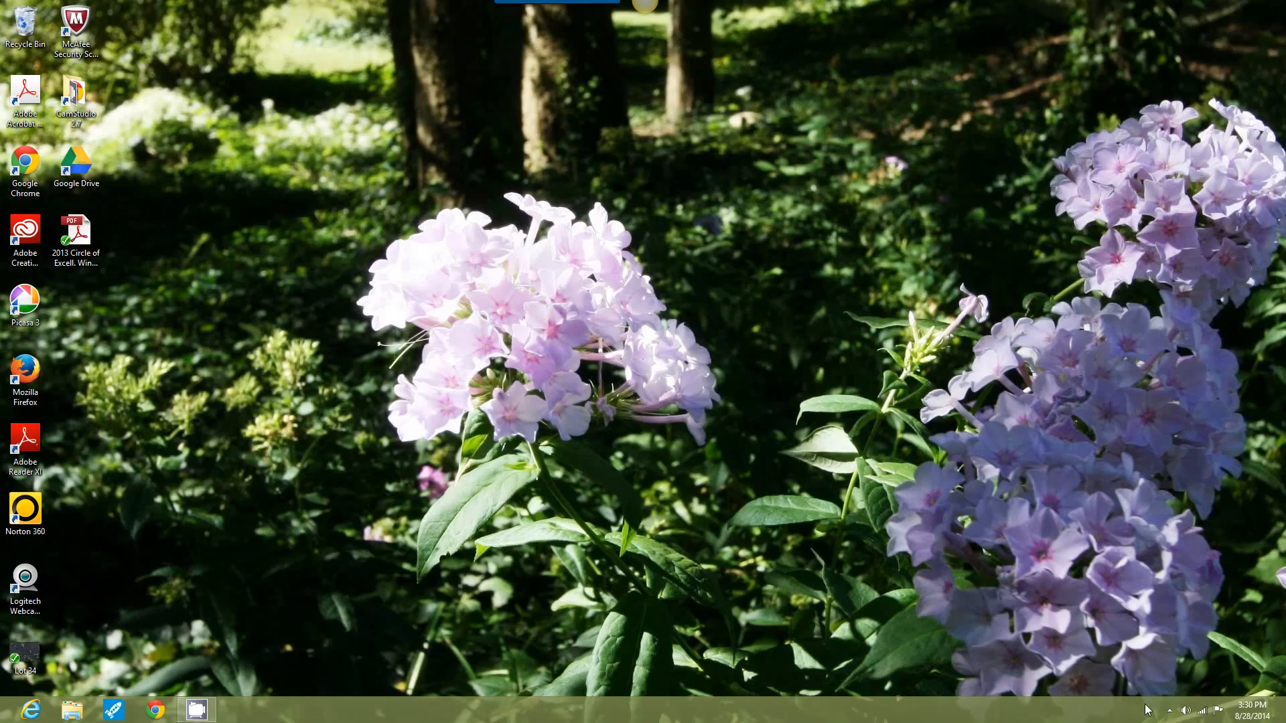